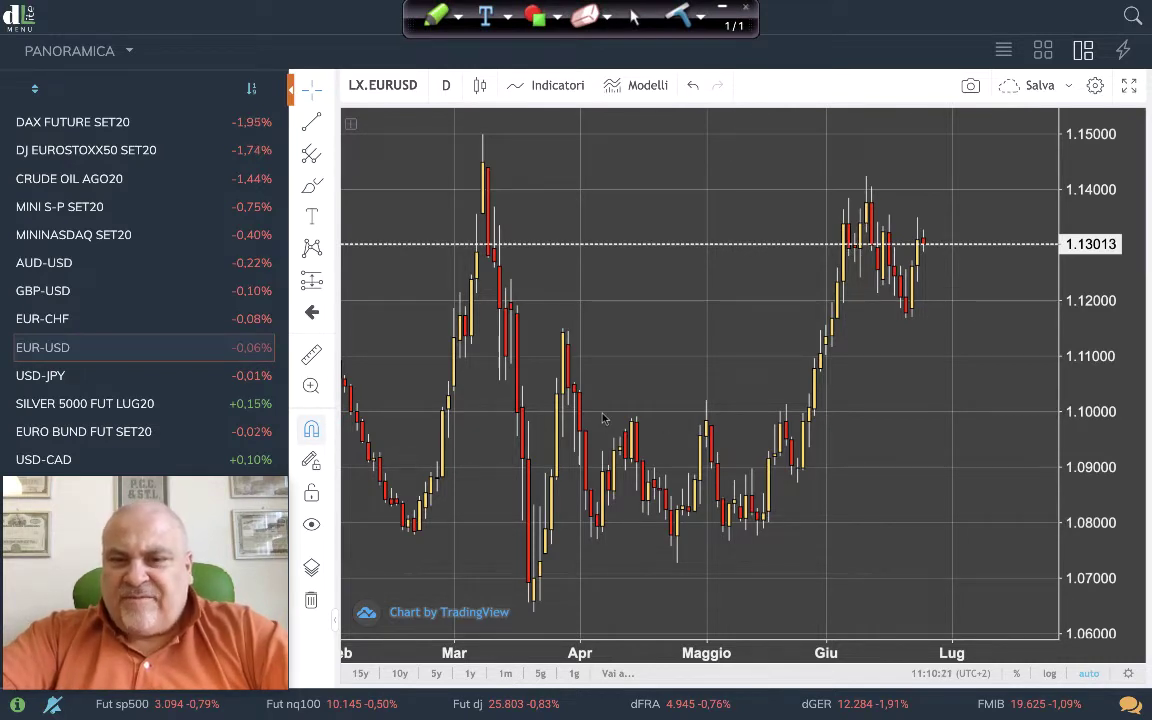
Arrow the EUR/USD 1.10, 1.08, 1.15 highs, trend and pullback swings and recent low, then clear them.
left_click_drag(763, 418, 950, 414)
left_click_drag(592, 537, 713, 537)
left_click_drag(882, 541, 980, 539)
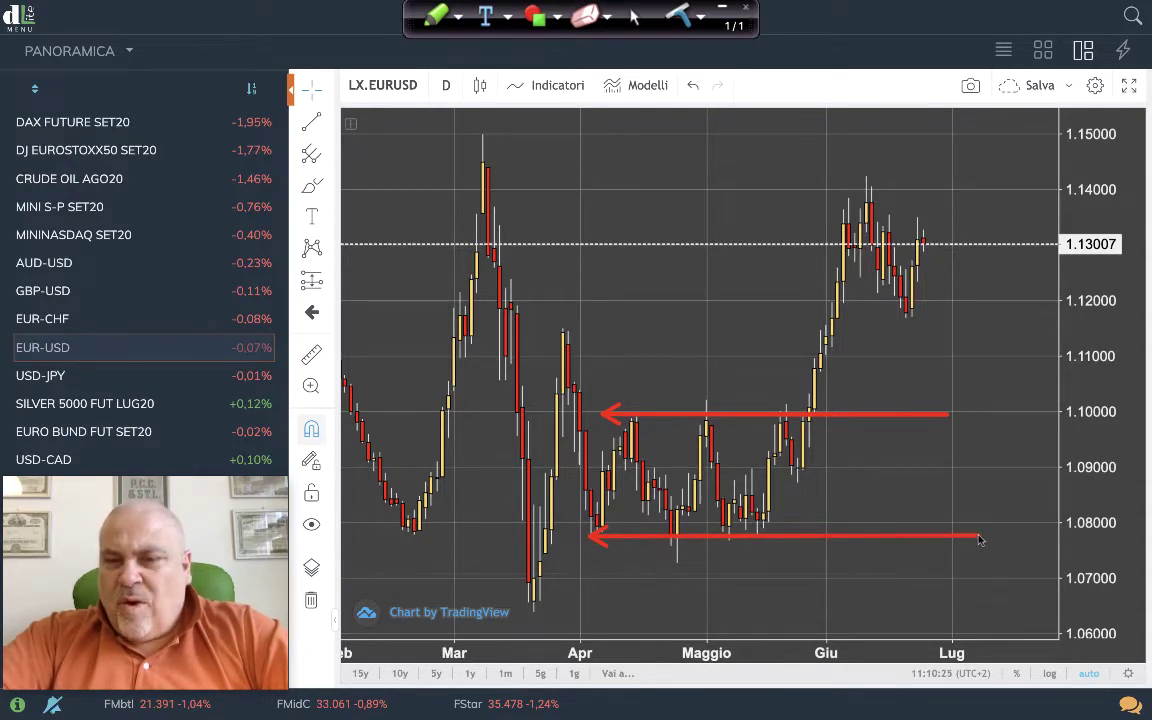
left_click_drag(865, 198, 810, 410)
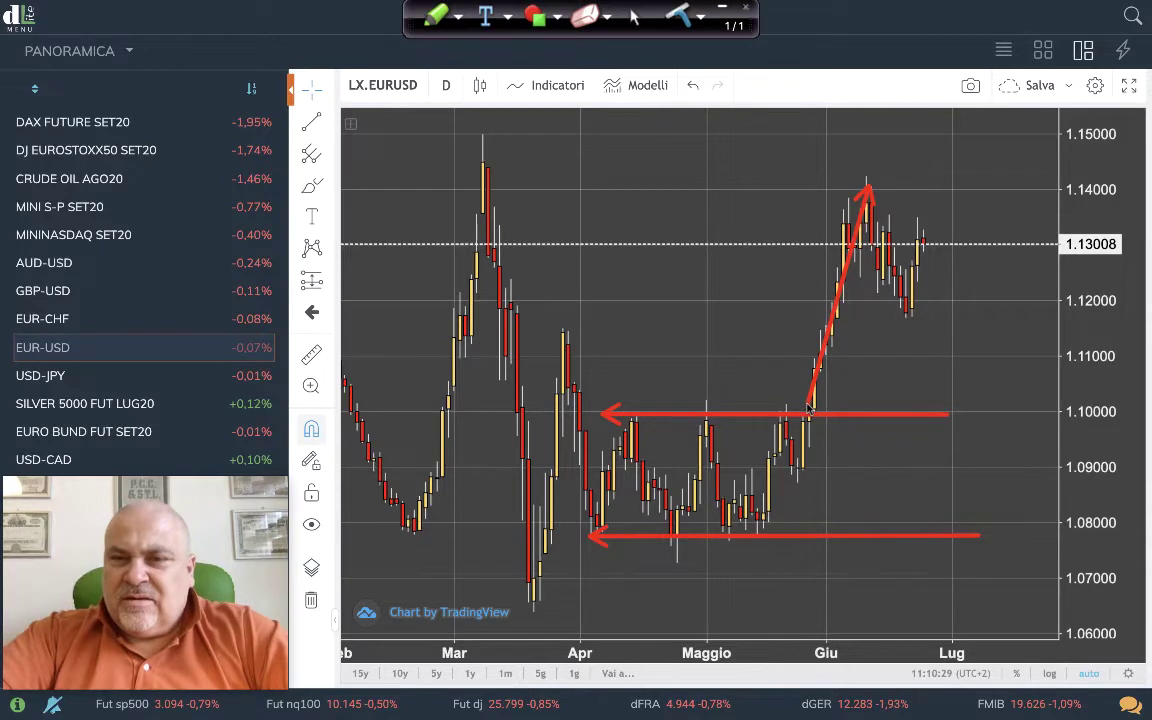
left_click_drag(484, 138, 1010, 137)
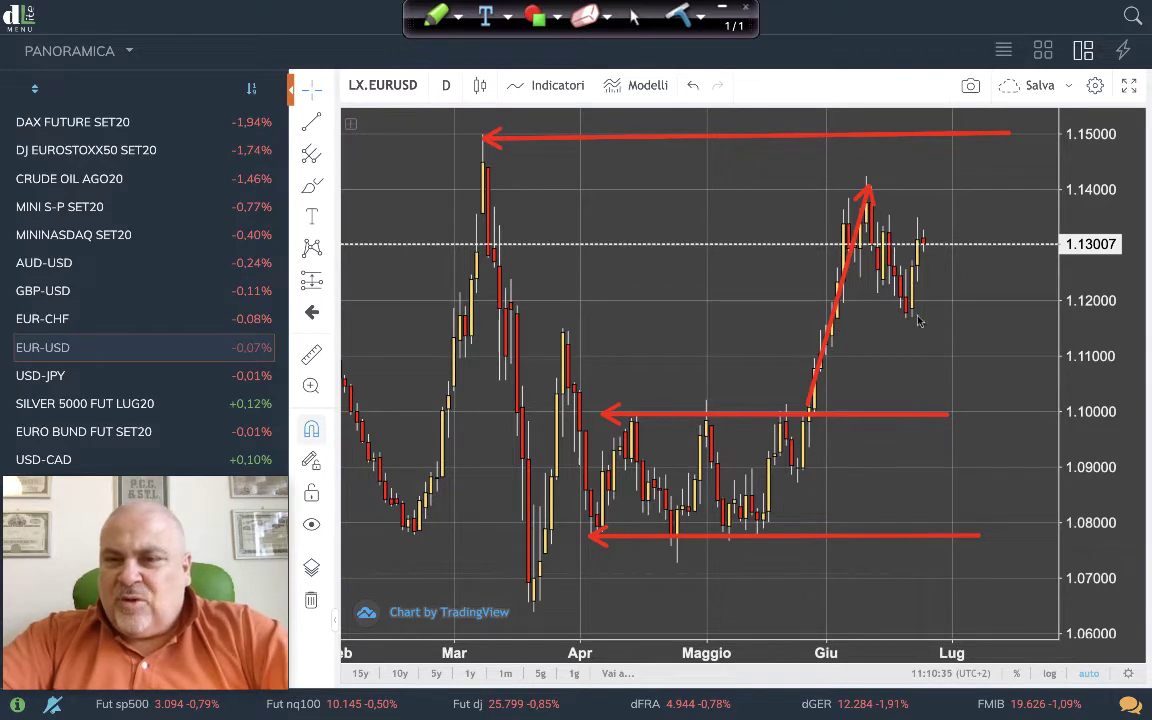
mouse_move(906, 313)
left_mouse_down()
mouse_move(871, 196)
mouse_move(1052, 176)
left_mouse_up()
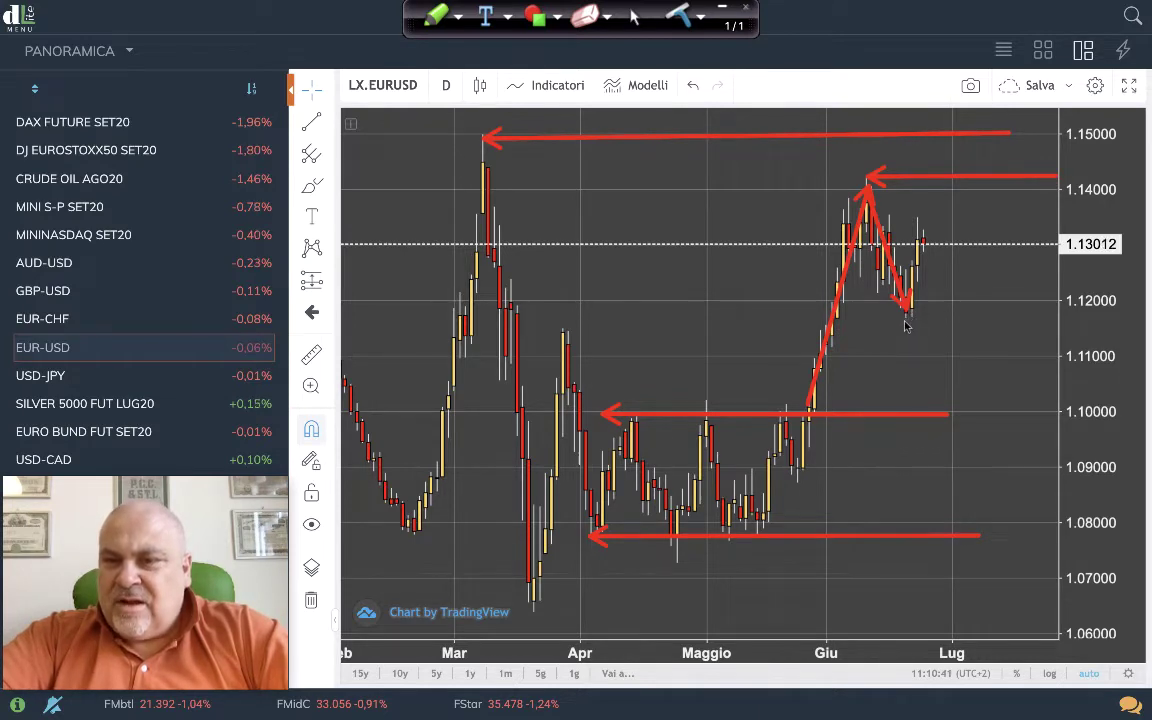
mouse_move(906, 325)
left_mouse_down()
mouse_move(1050, 305)
mouse_move(1057, 327)
left_mouse_up()
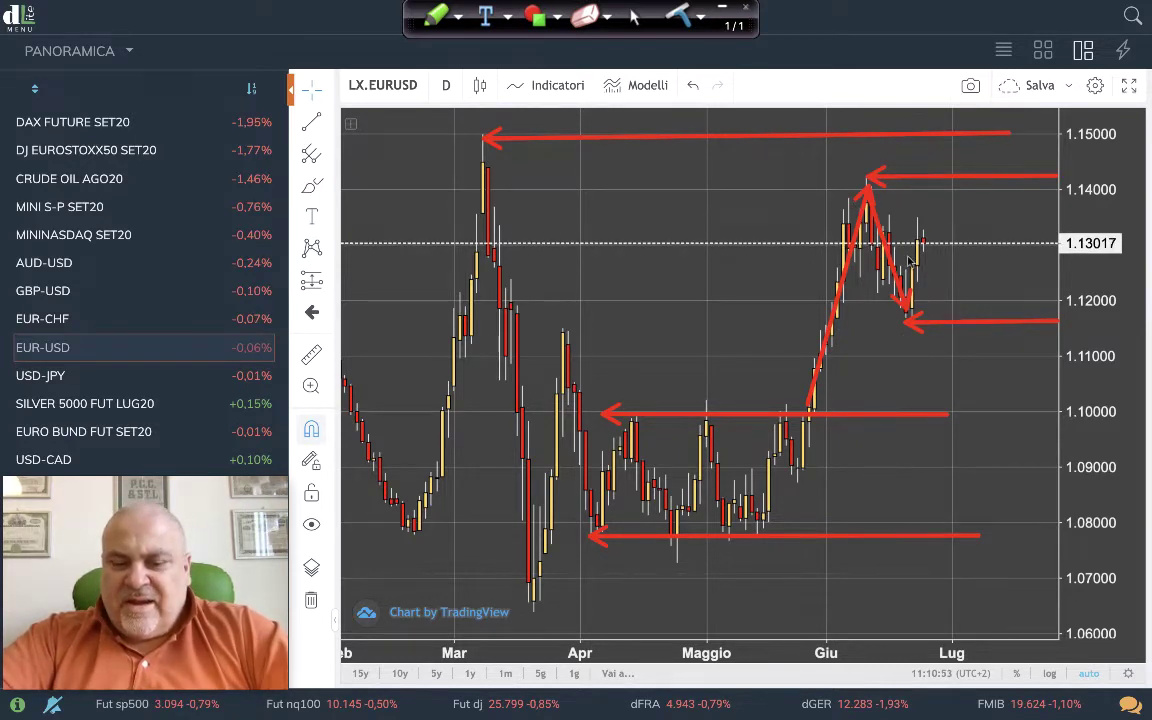
key("Escape")
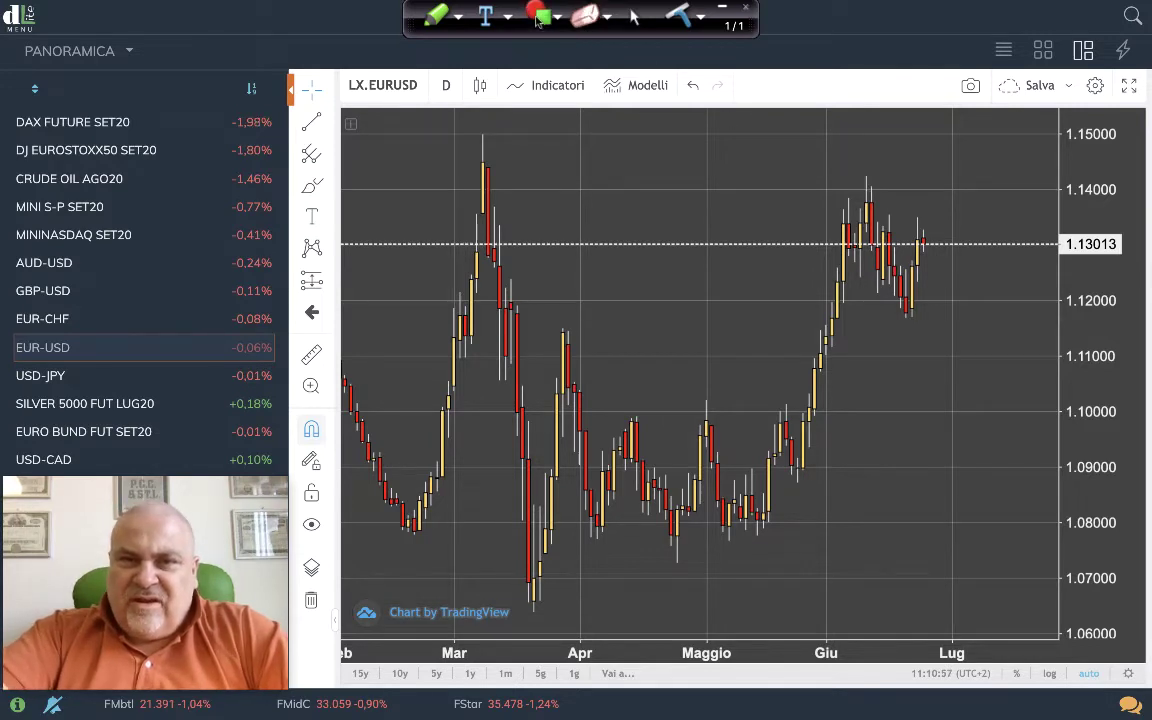
Redraw EUR/USD arrows at the June high near 1.14, June low and 1.10, then delete them.
left_click_drag(867, 181, 1057, 180)
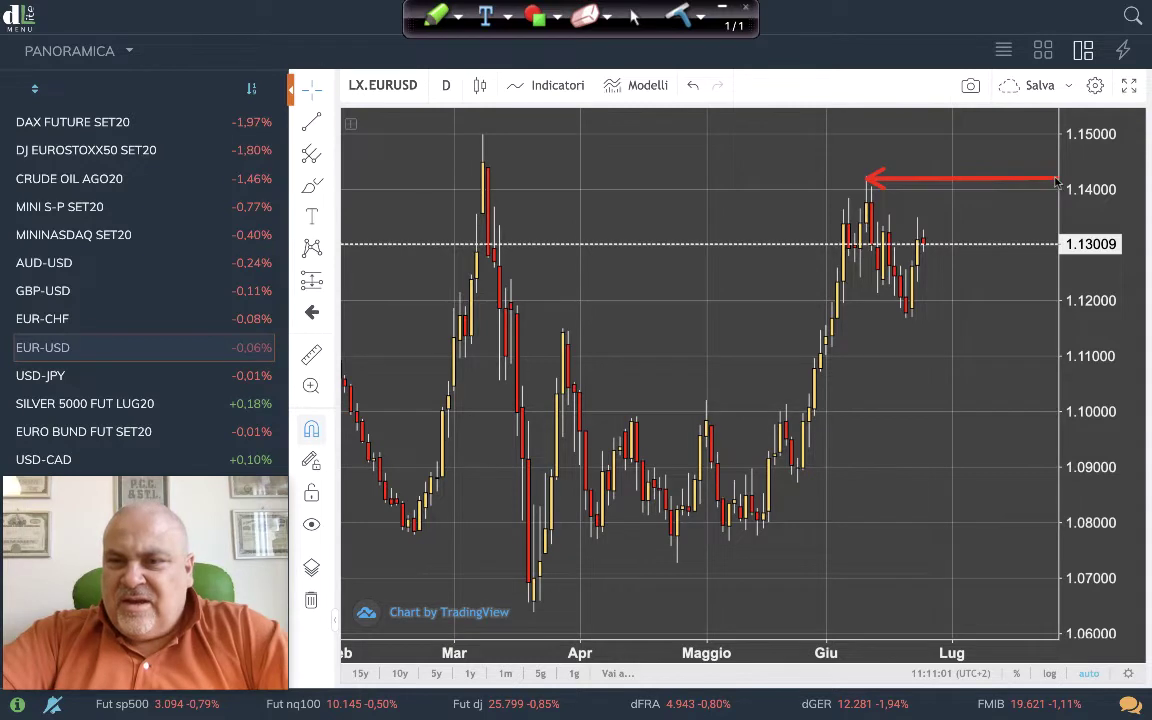
left_click_drag(906, 318, 1057, 318)
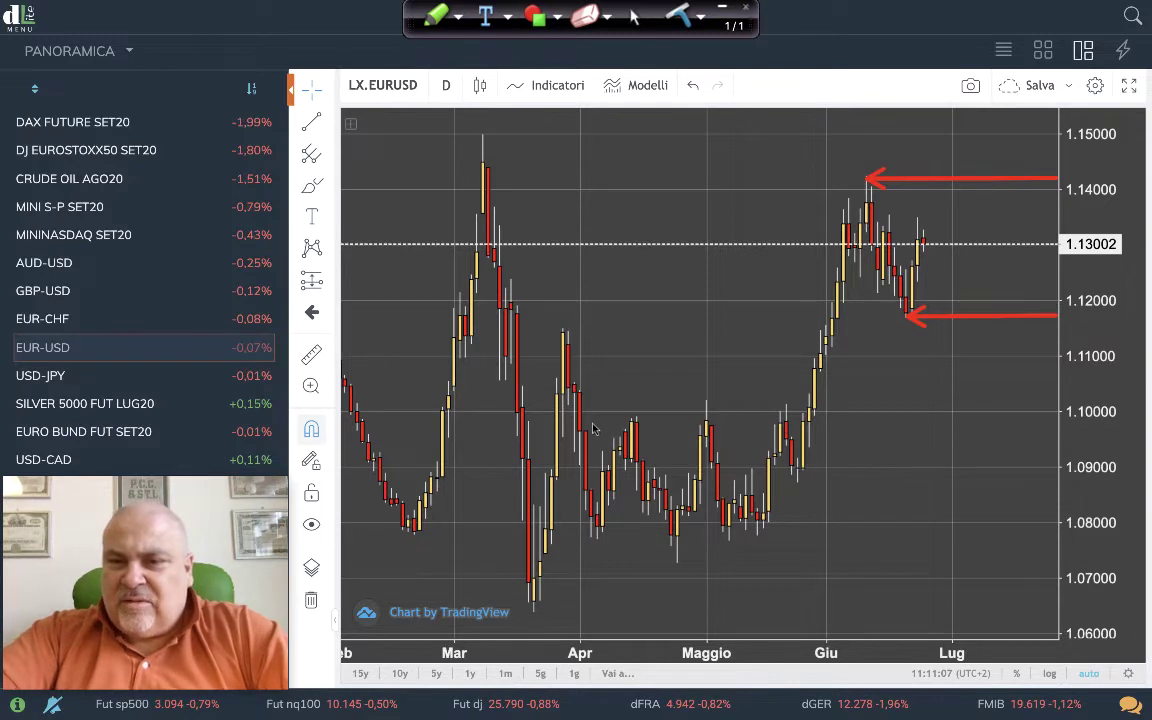
left_click_drag(615, 412, 1059, 412)
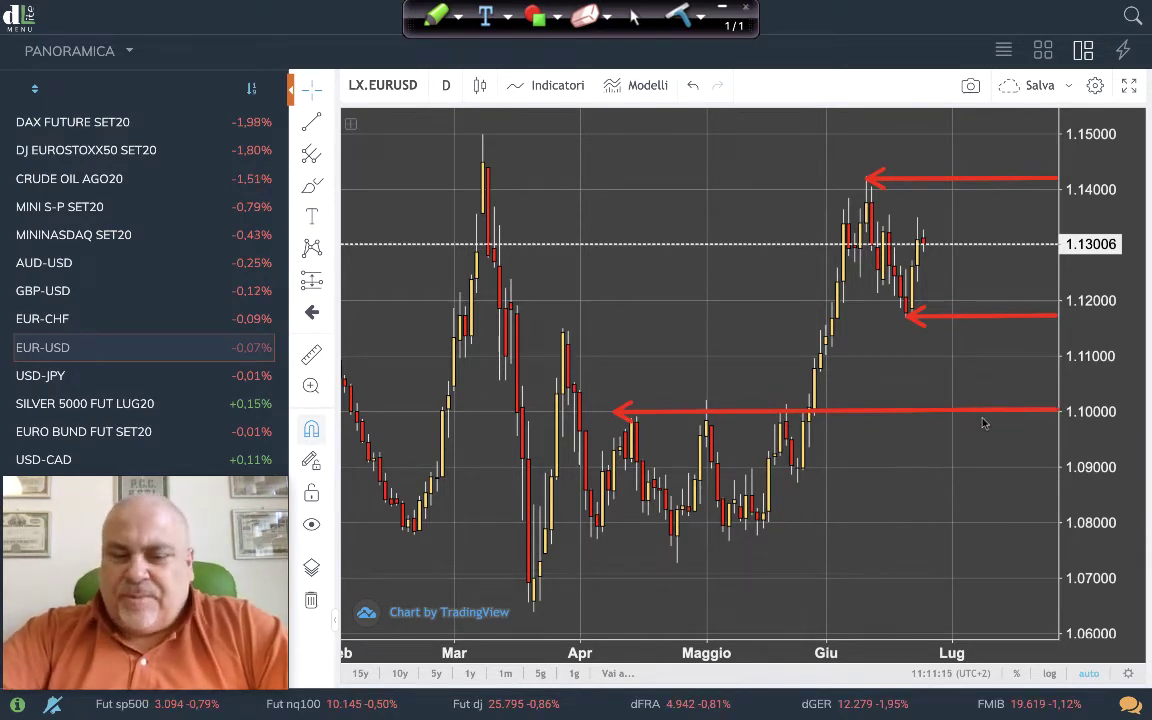
key("Delete")
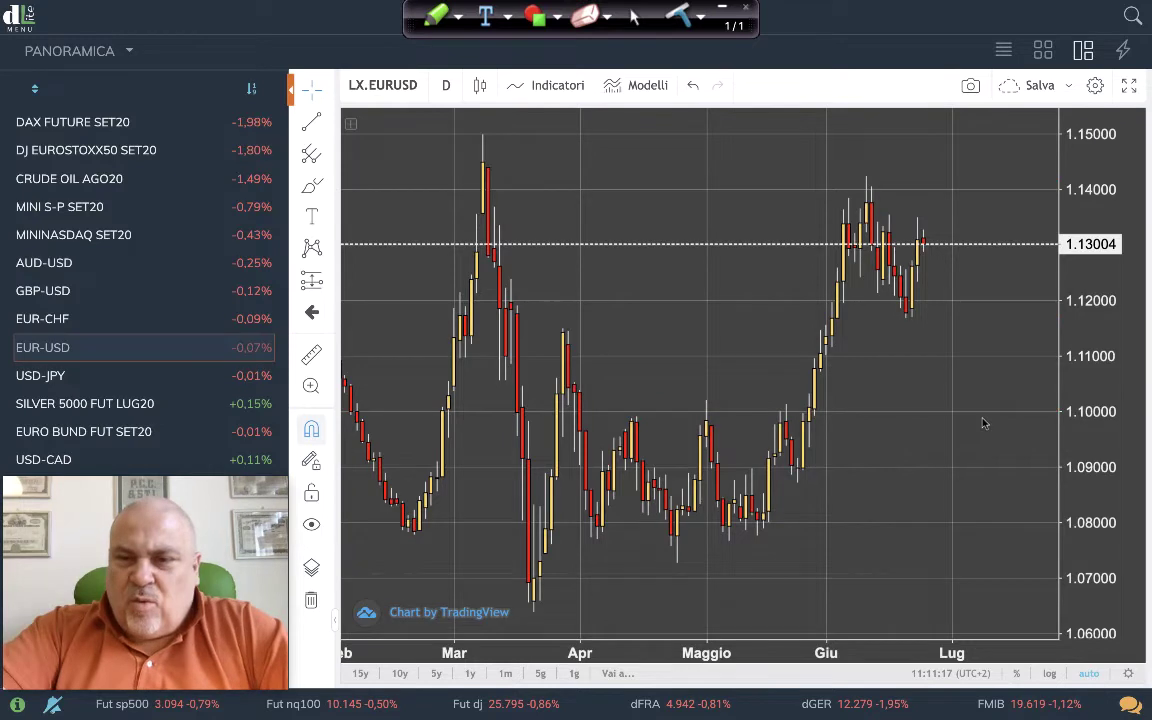
Change the chart symbol to LX.GBPUSD to load the GBP/USD daily chart.
left_click(414, 80)
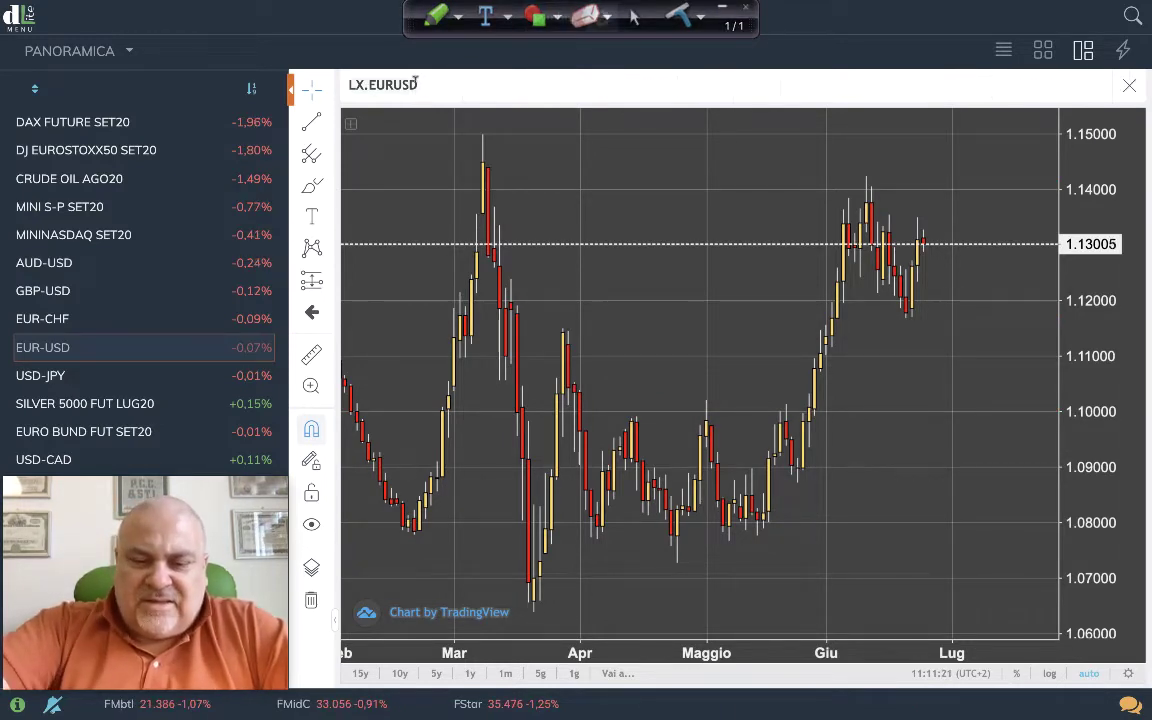
key("BackSpace")
key("BackSpace")
key("BackSpace")
key("BackSpace")
key("BackSpace")
key("BackSpace")
key("BackSpace")
type(".GBP")
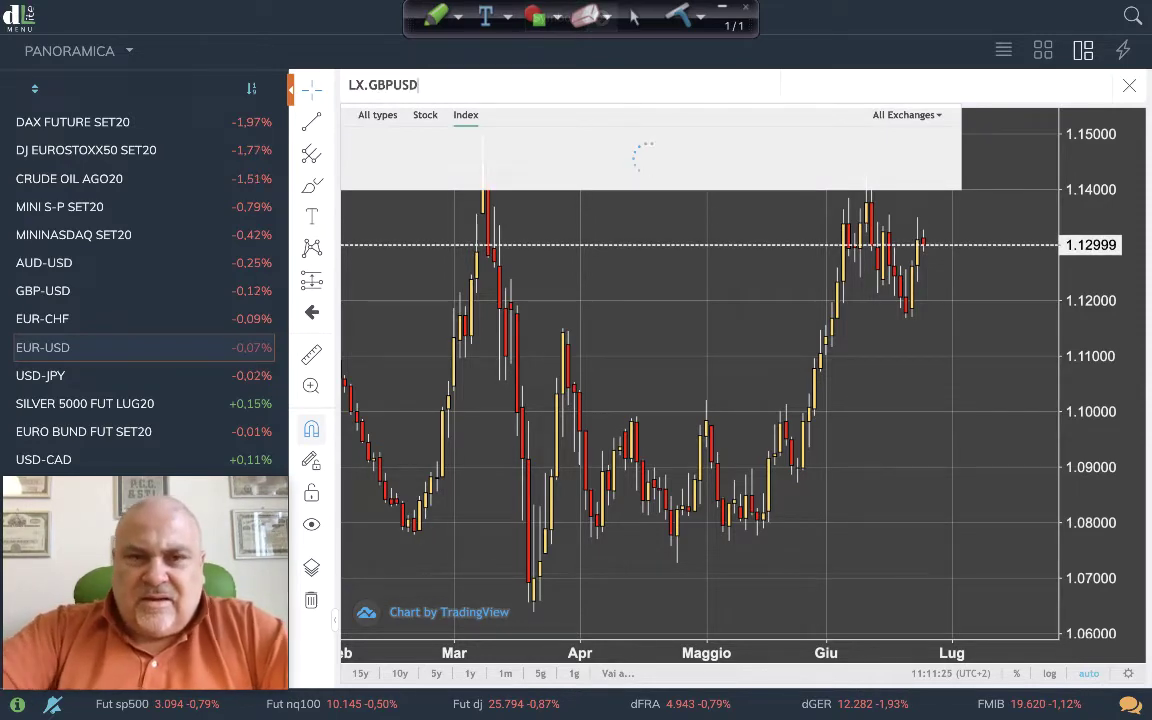
key("Return")
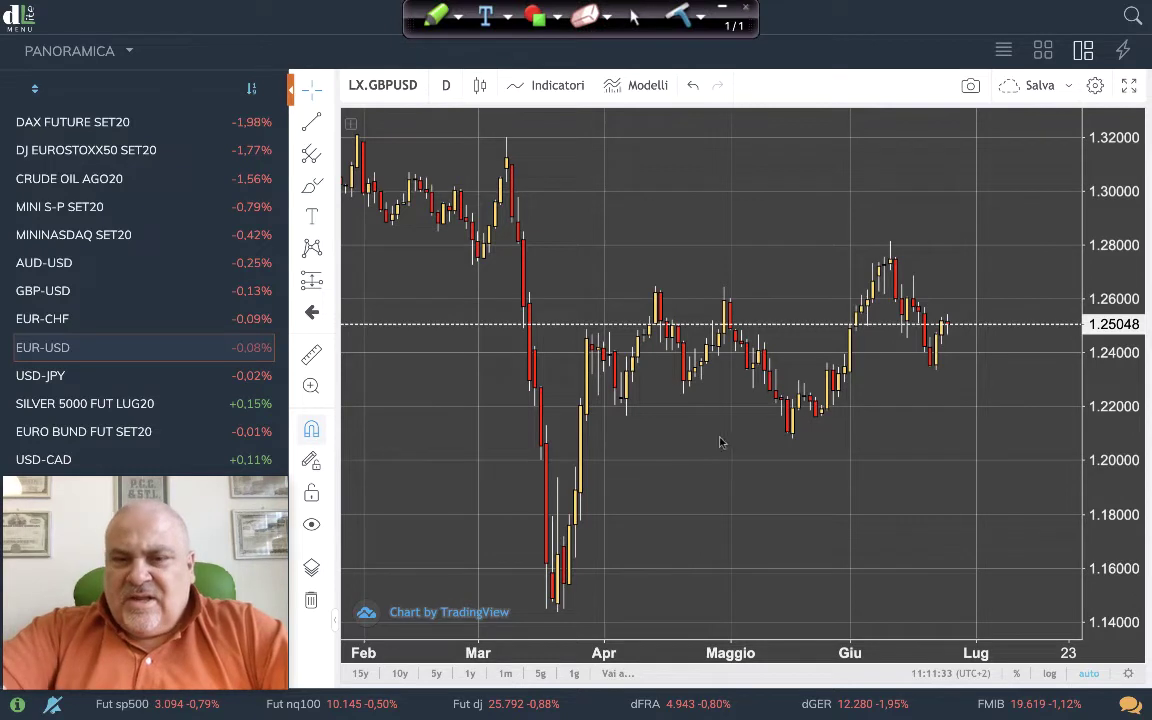
Mark GBP/USD levels 1.22, 1.262, 1.28 and 1.24 plus possible rise/drop sketches, then delete them.
left_click_drag(588, 410, 1080, 410)
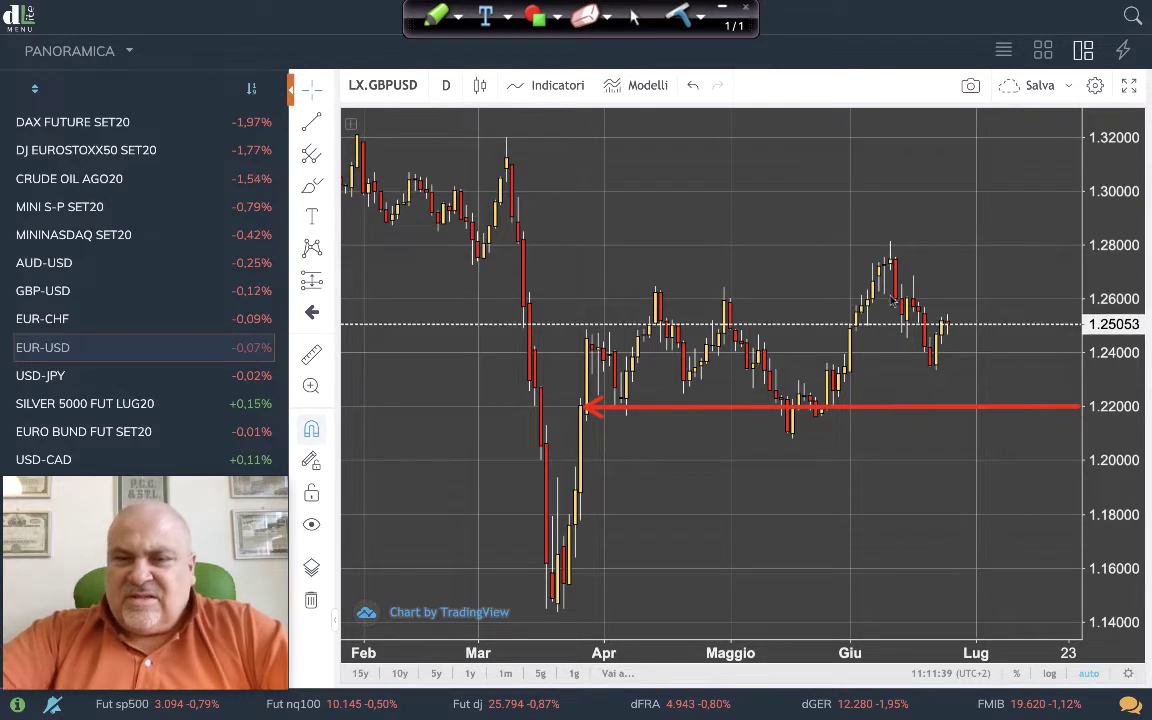
left_click_drag(655, 288, 795, 290)
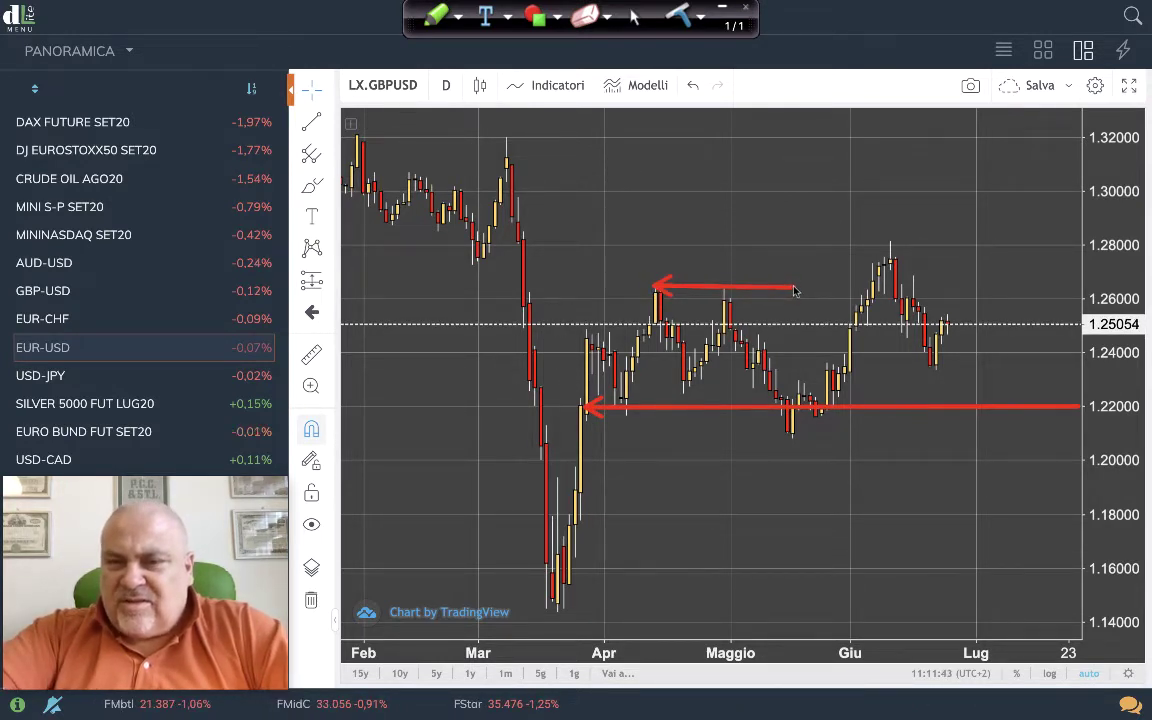
left_click_drag(892, 250, 1080, 248)
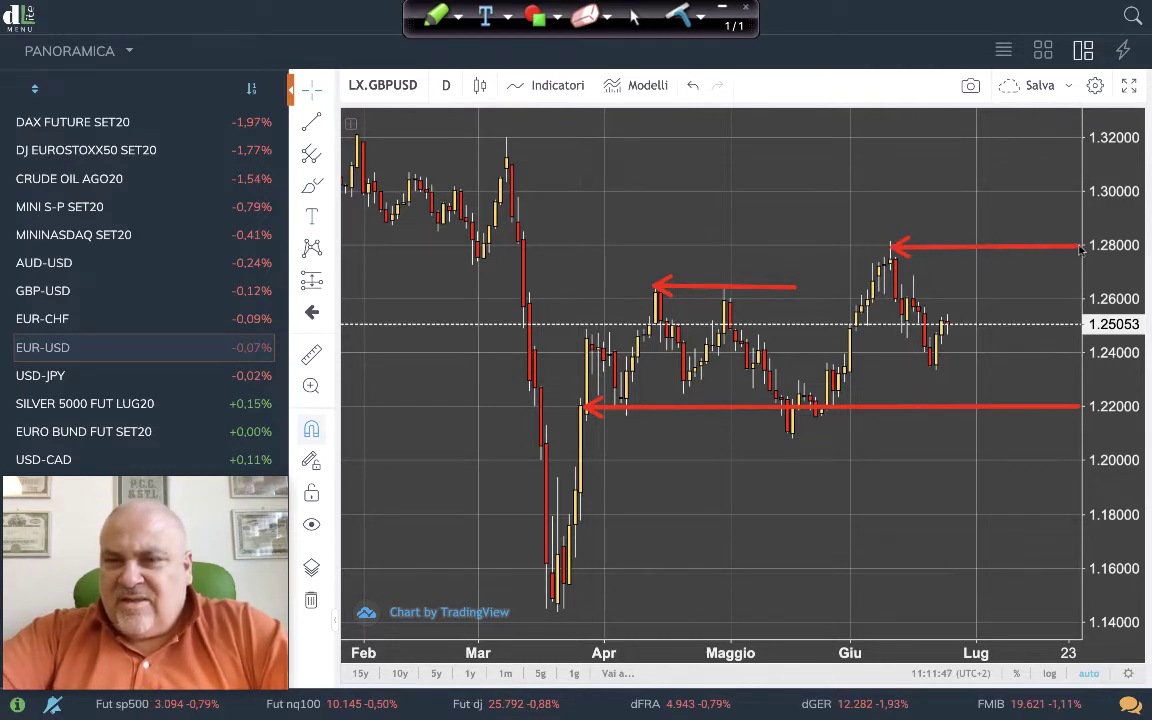
left_click_drag(479, 247, 898, 249)
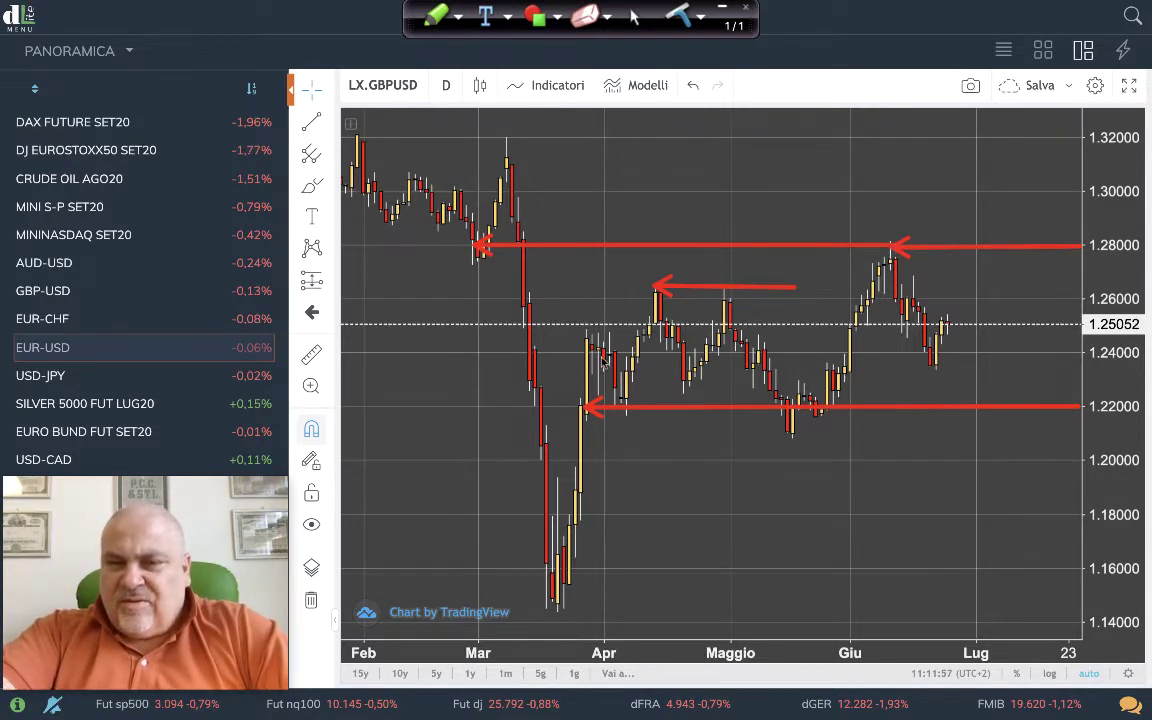
left_click_drag(590, 354, 1087, 358)
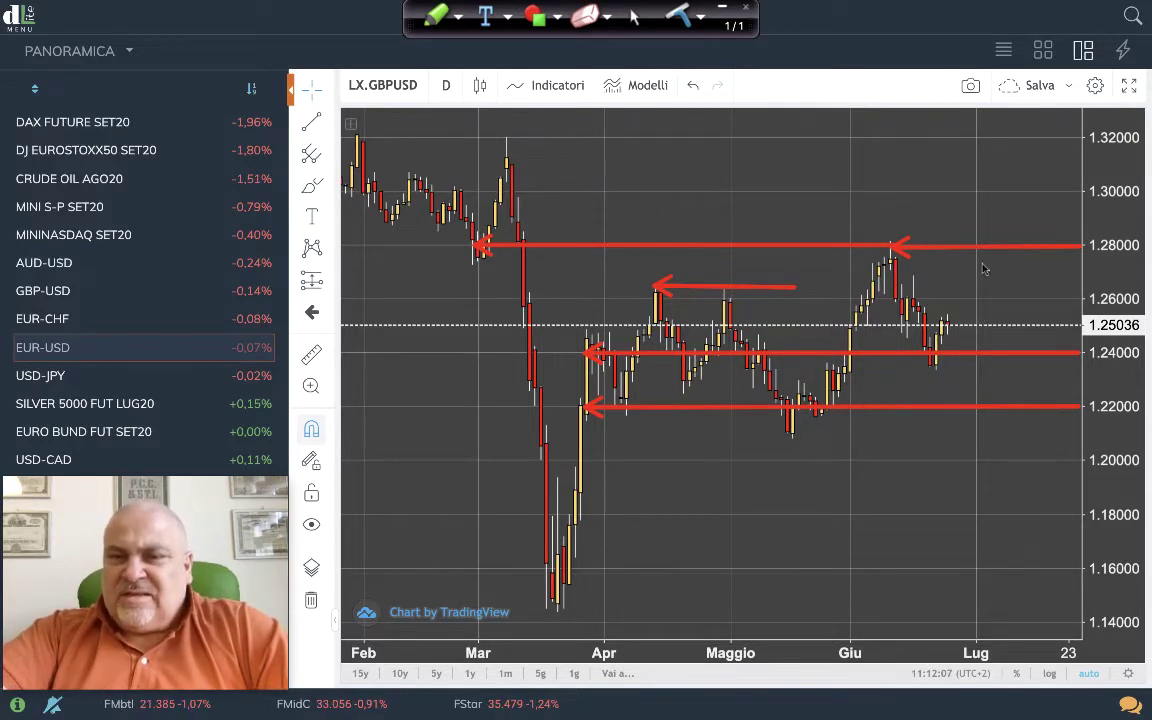
left_click_drag(938, 345, 989, 249)
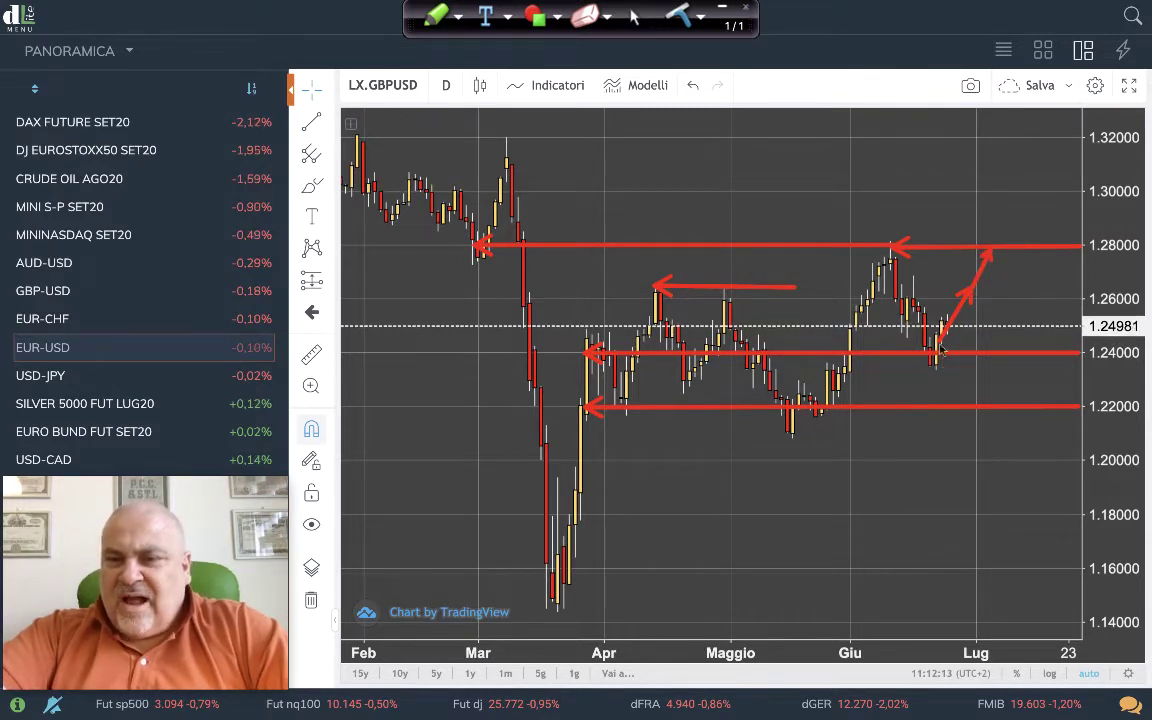
left_click_drag(958, 355, 999, 404)
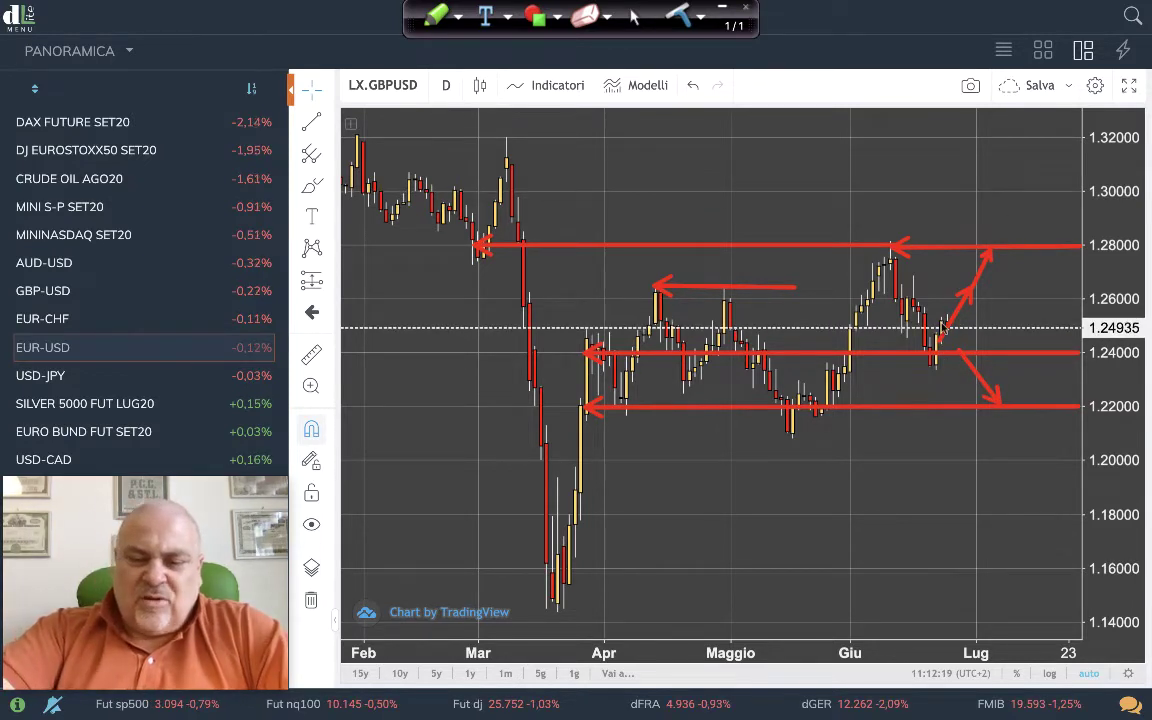
key("Delete")
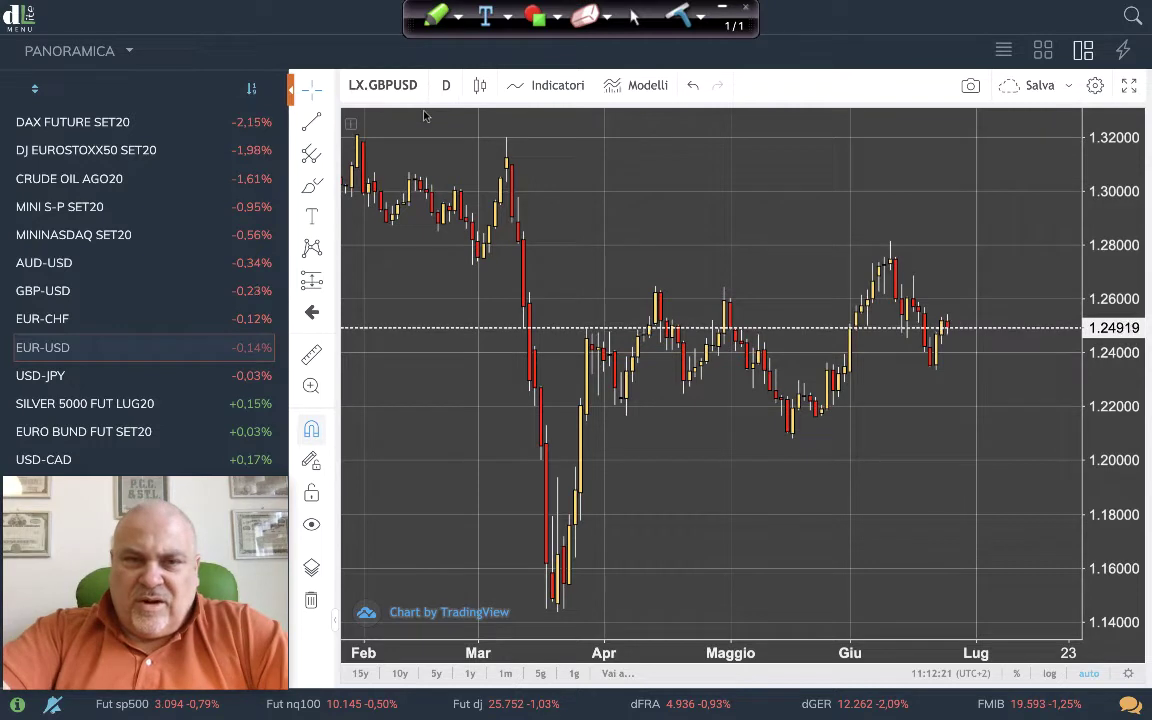
Load the LX.USDCAD daily chart from the symbol field.
left_click(385, 85)
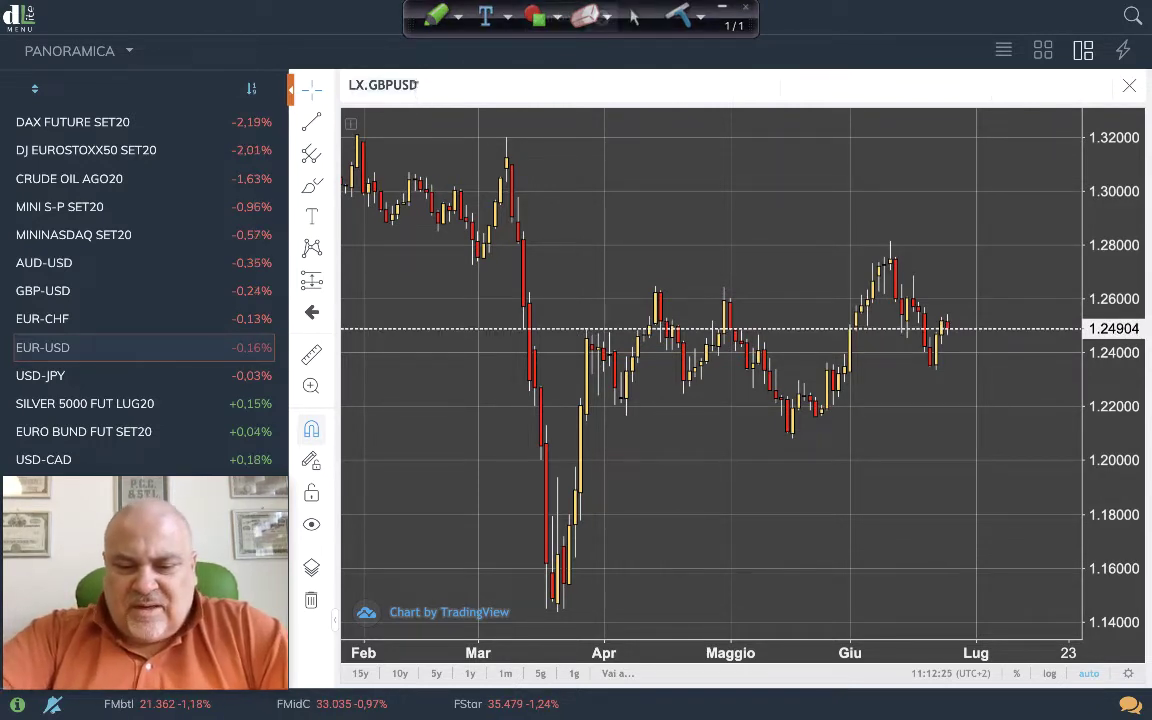
type("L")
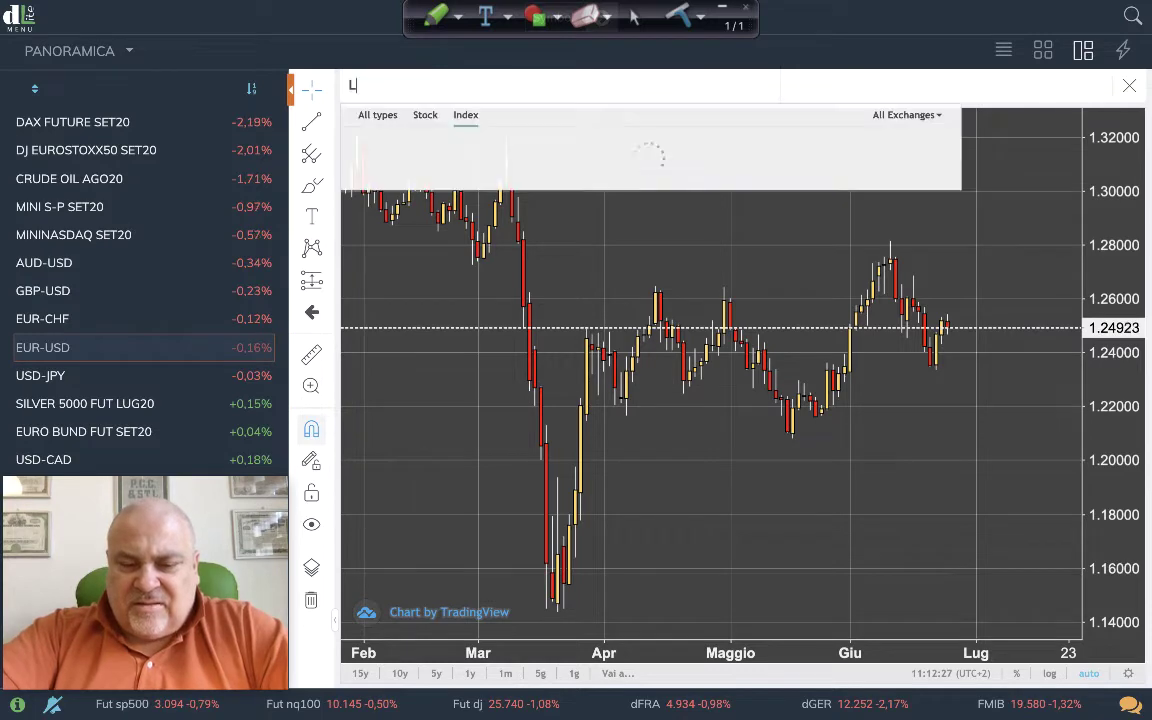
type("X.USDCAD")
key("Return")
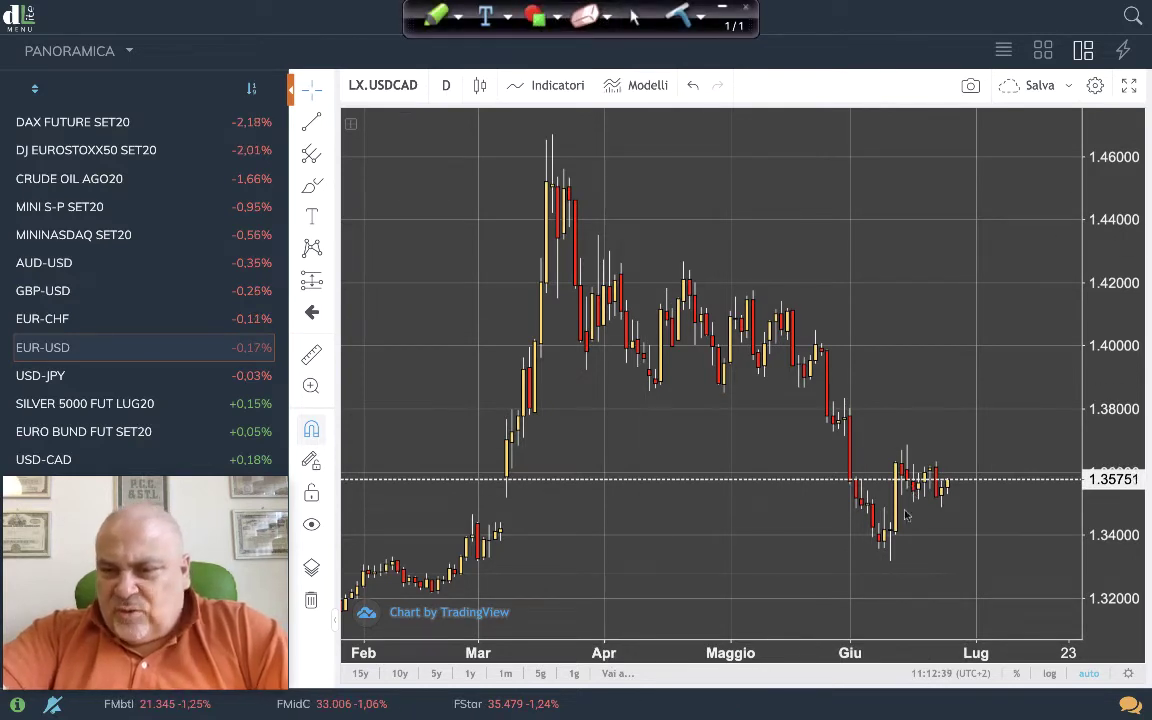
Arrow the bottom and top of USD/CAD's June range, then reopen the symbol field.
left_click_drag(898, 502, 1080, 505)
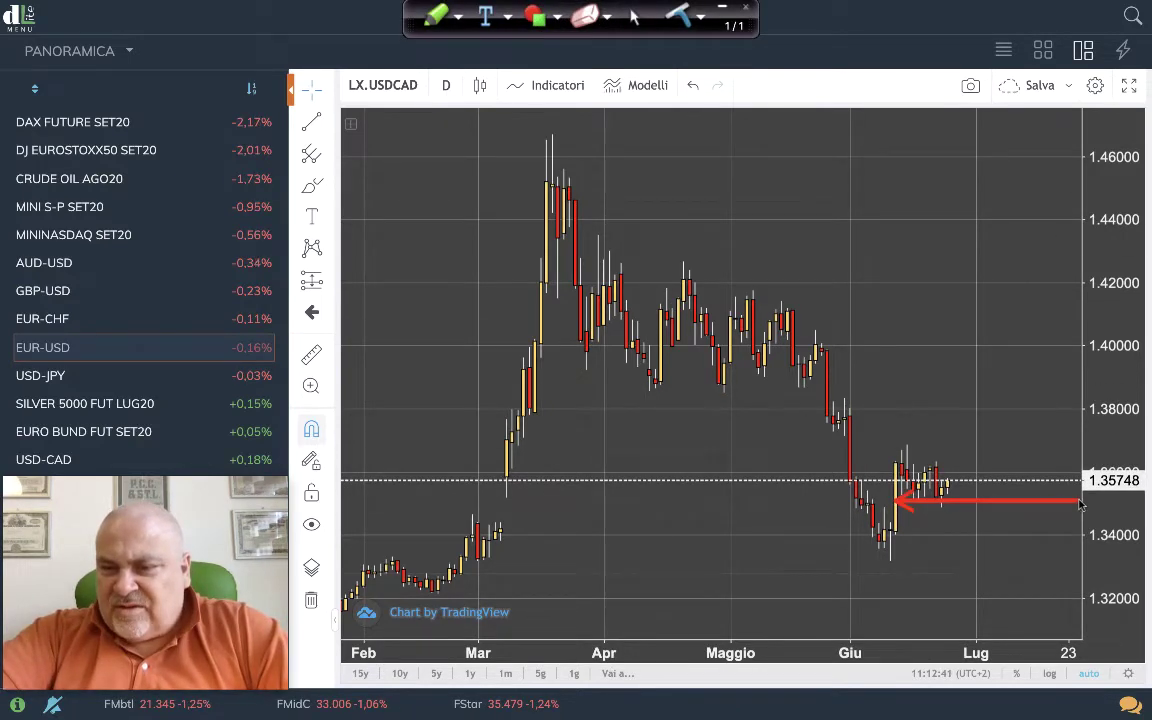
left_click_drag(900, 465, 1084, 468)
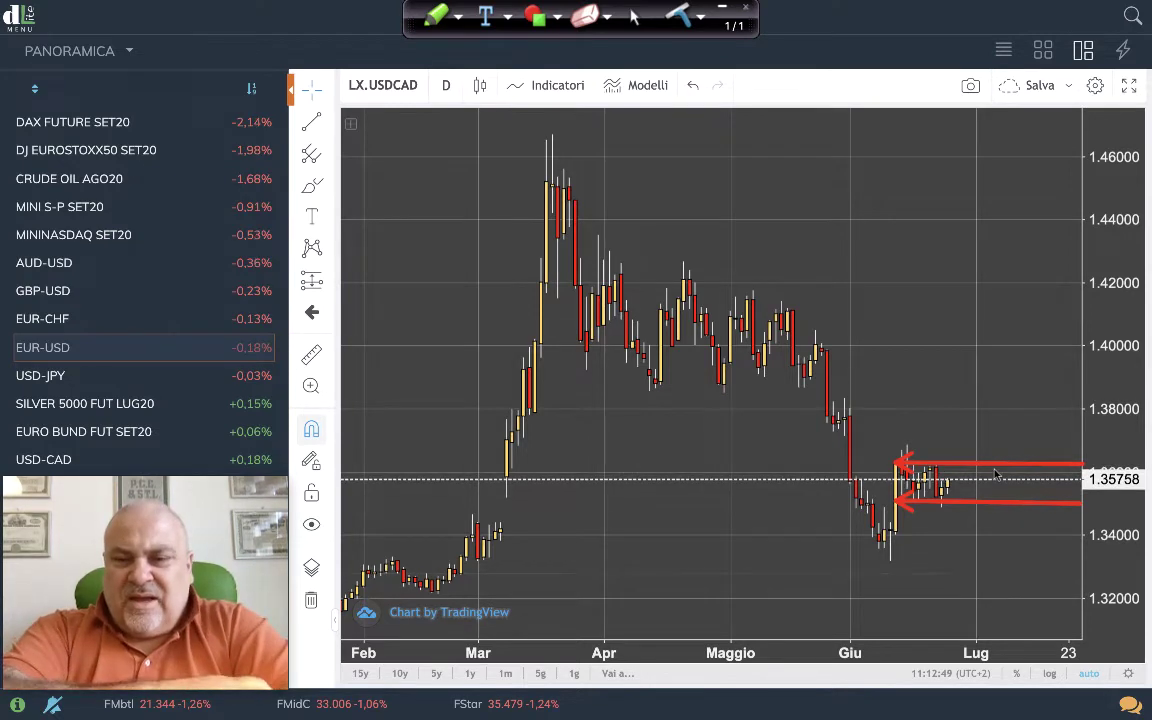
left_click(421, 90)
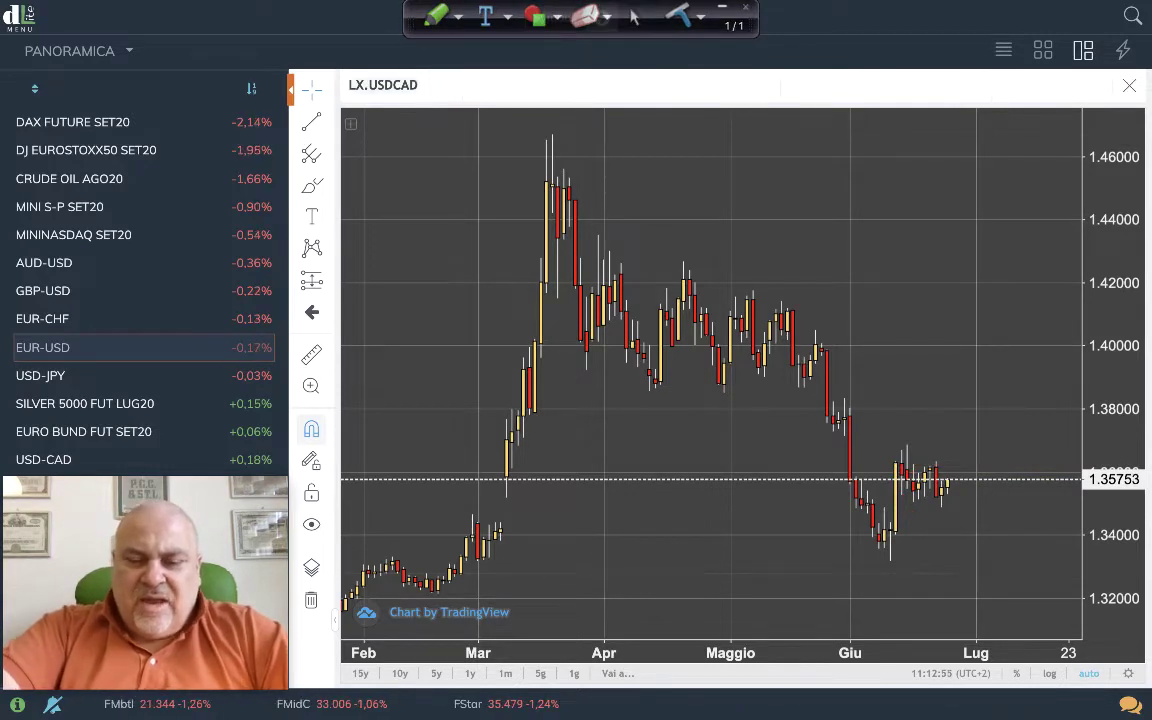
Load LX.AUDUSD and compress and shift its price scale for a better view.
type("LX")
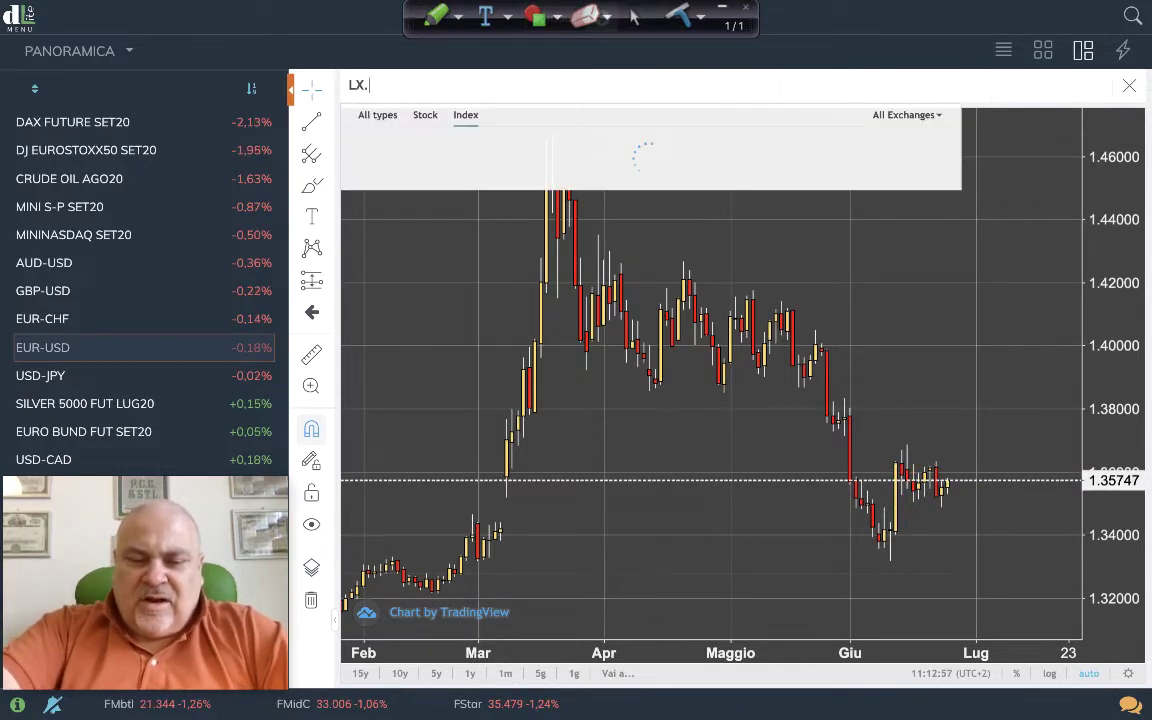
type(".AUDUSD")
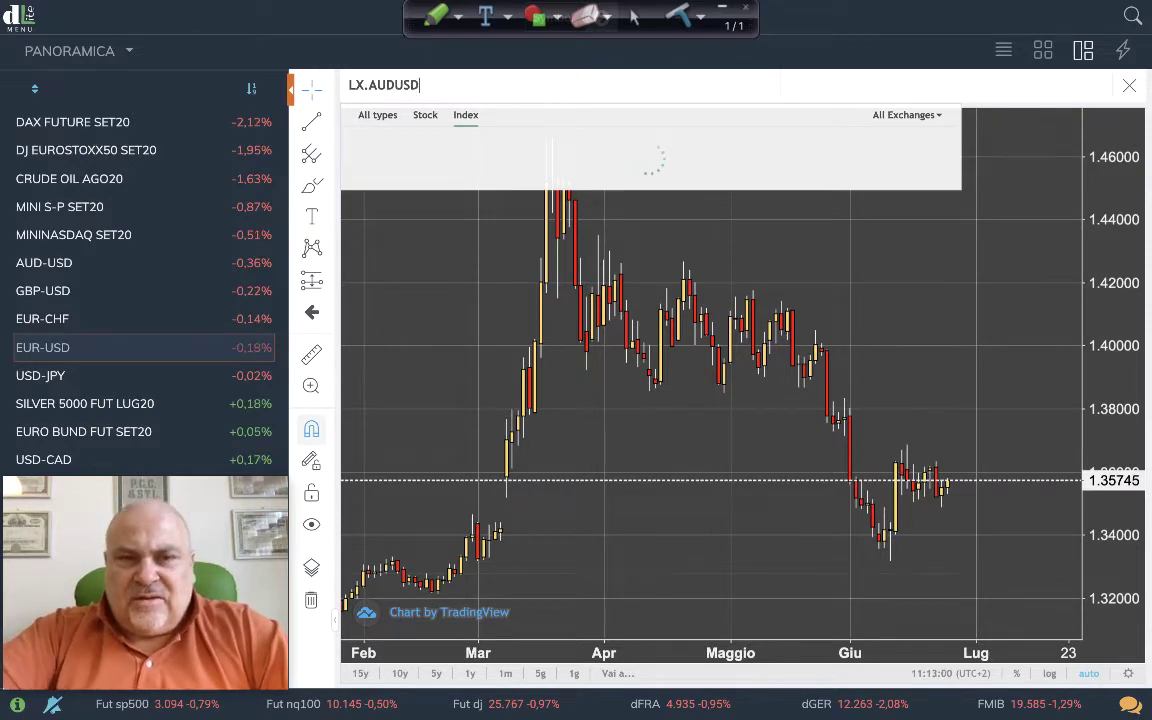
key("Return")
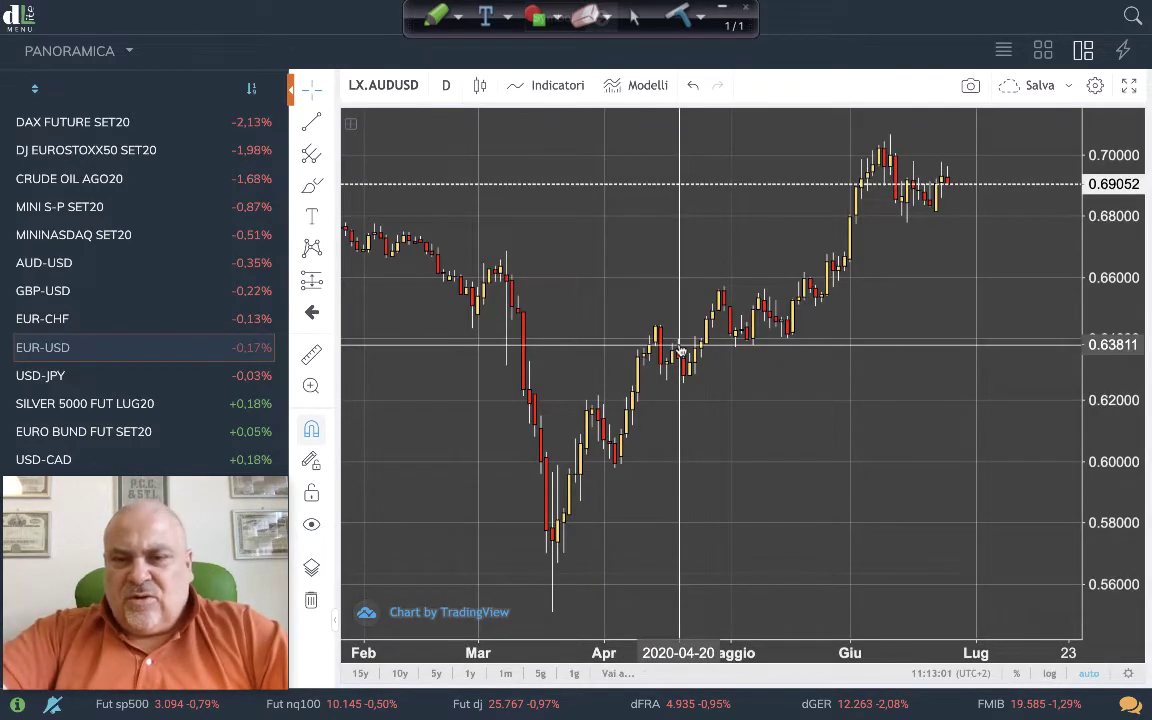
left_click_drag(1097, 235, 1098, 280)
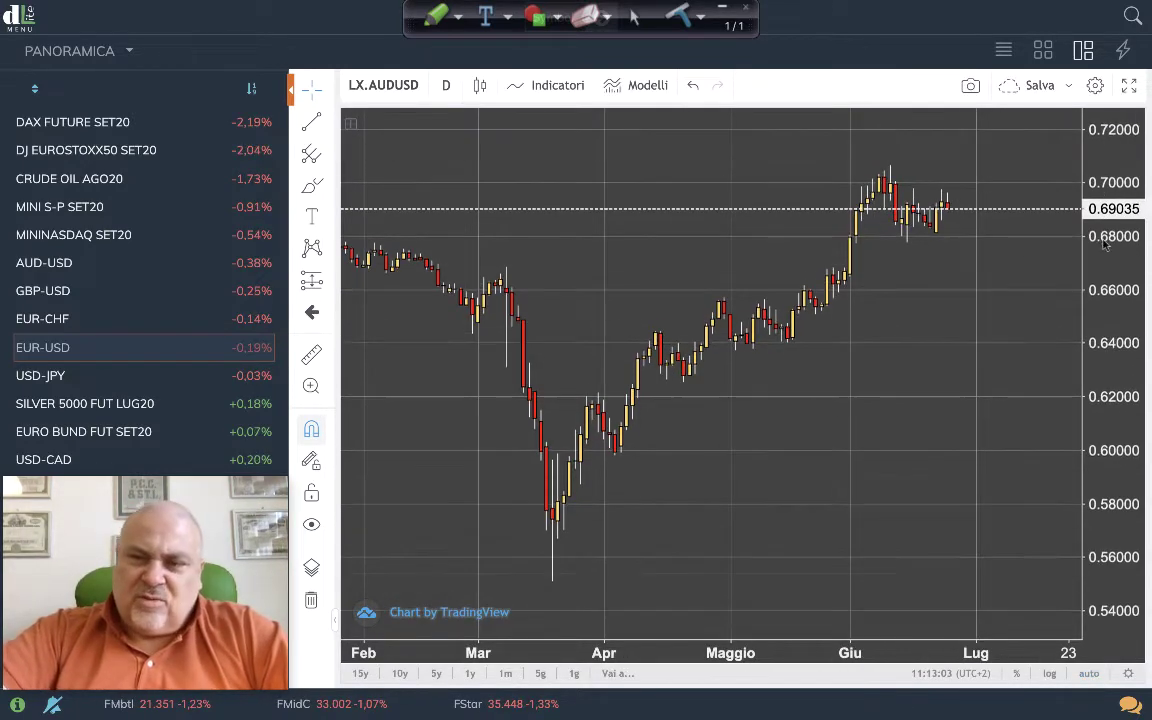
left_click_drag(846, 290, 856, 348)
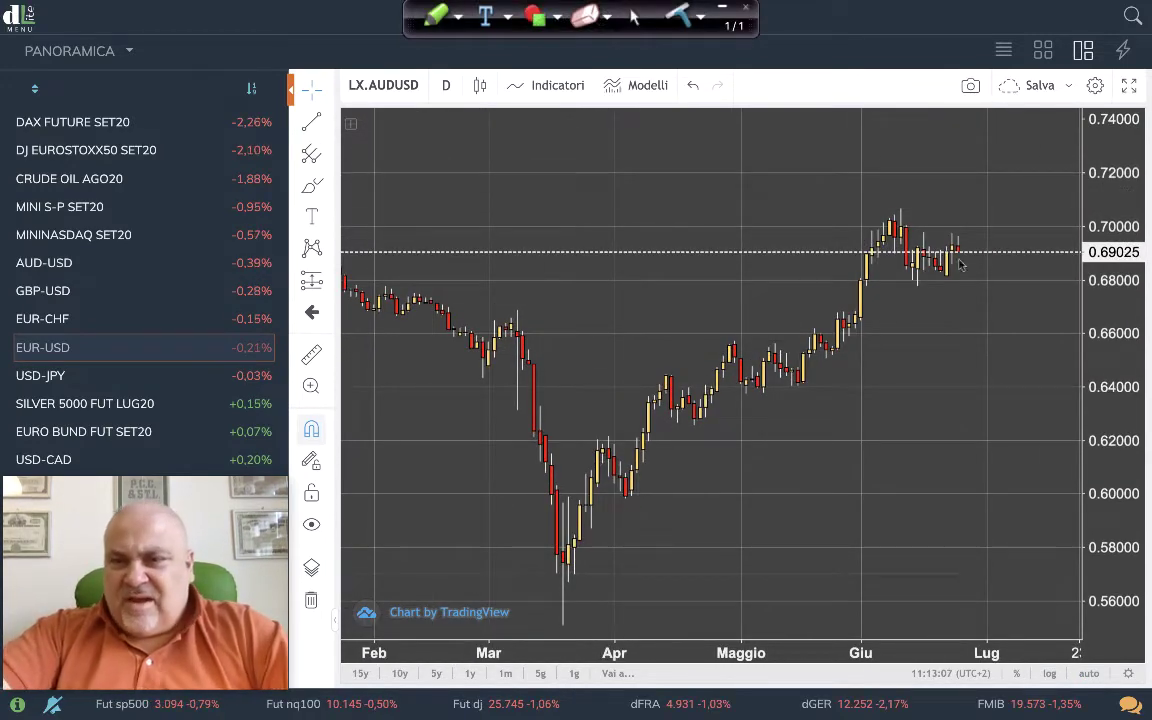
Arrow the 0.68 and 0.70 levels and both breakout directions, erase them, and reopen the symbol.
left_click_drag(900, 287, 1078, 285)
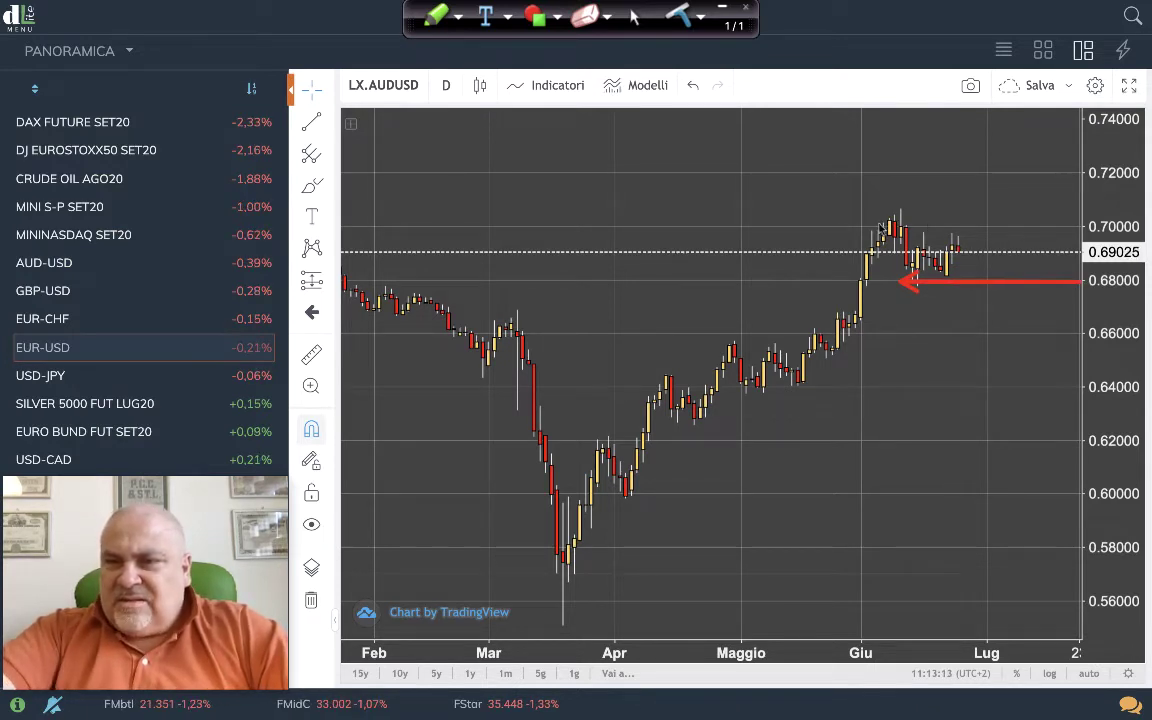
left_click_drag(883, 227, 1080, 227)
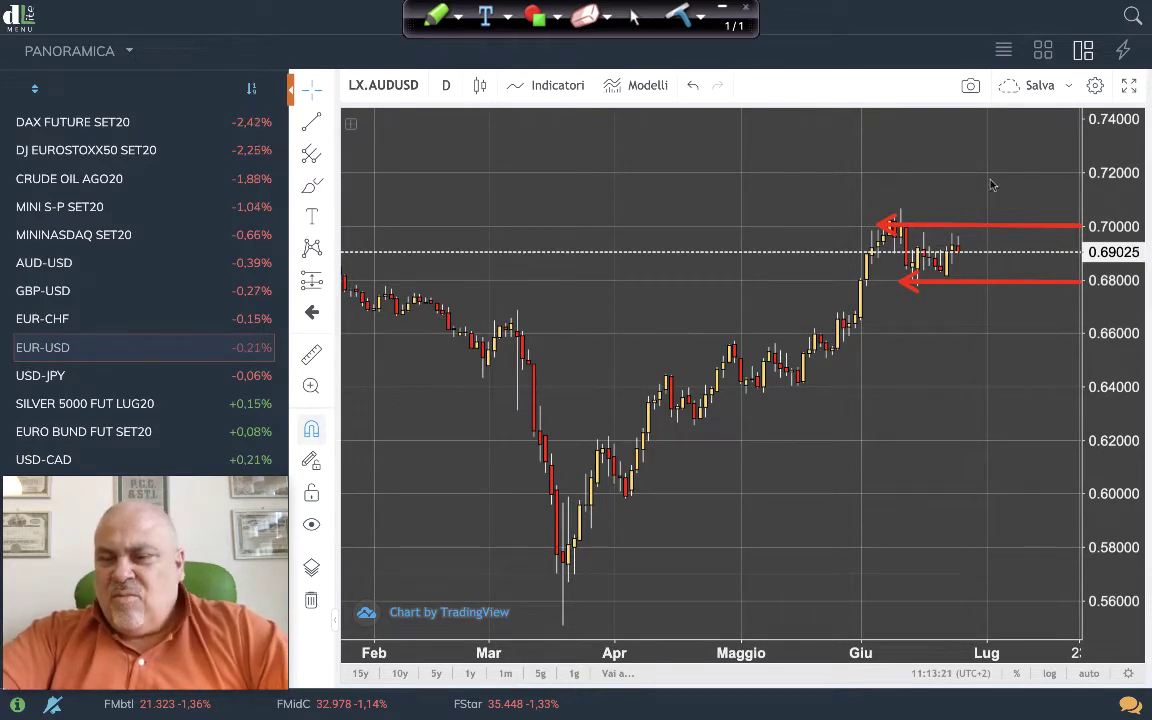
left_click_drag(995, 172, 960, 232)
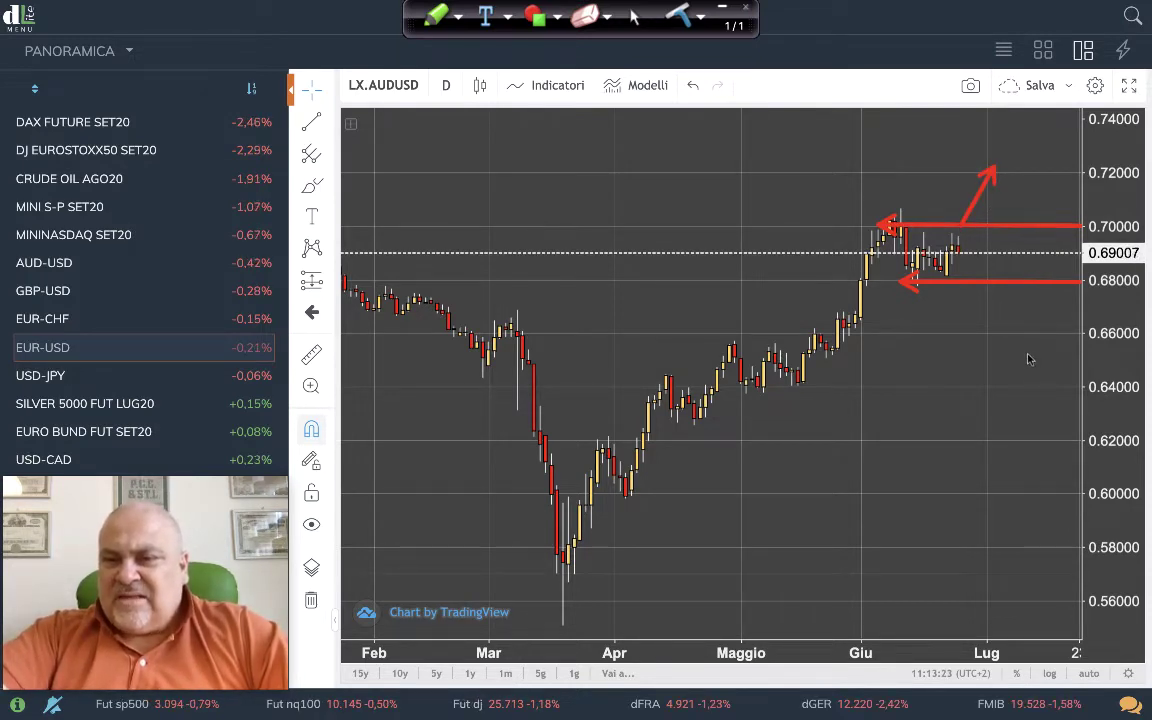
left_click_drag(1016, 337, 981, 292)
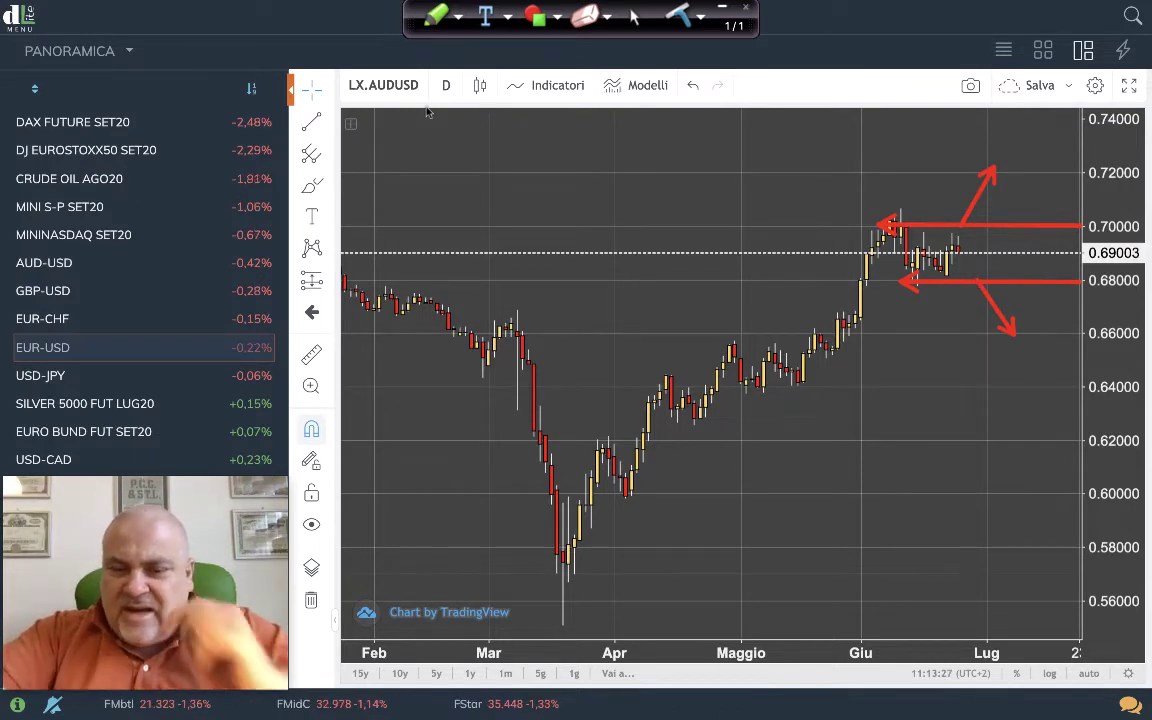
key("Delete")
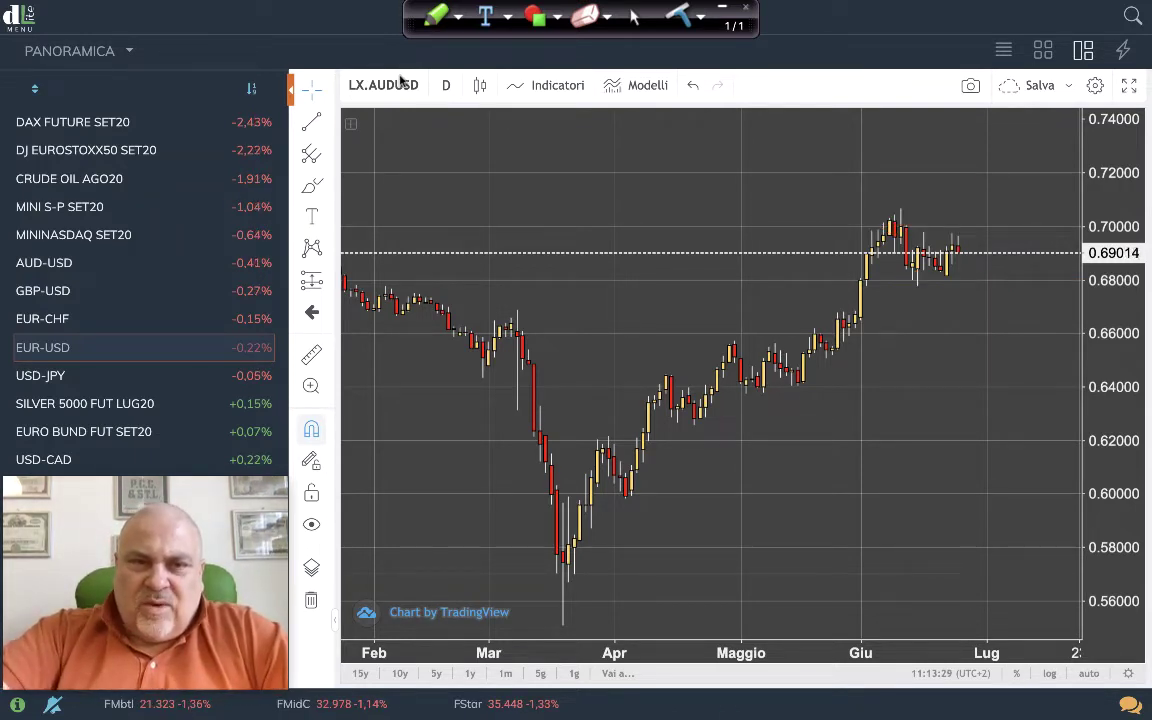
left_click(385, 84)
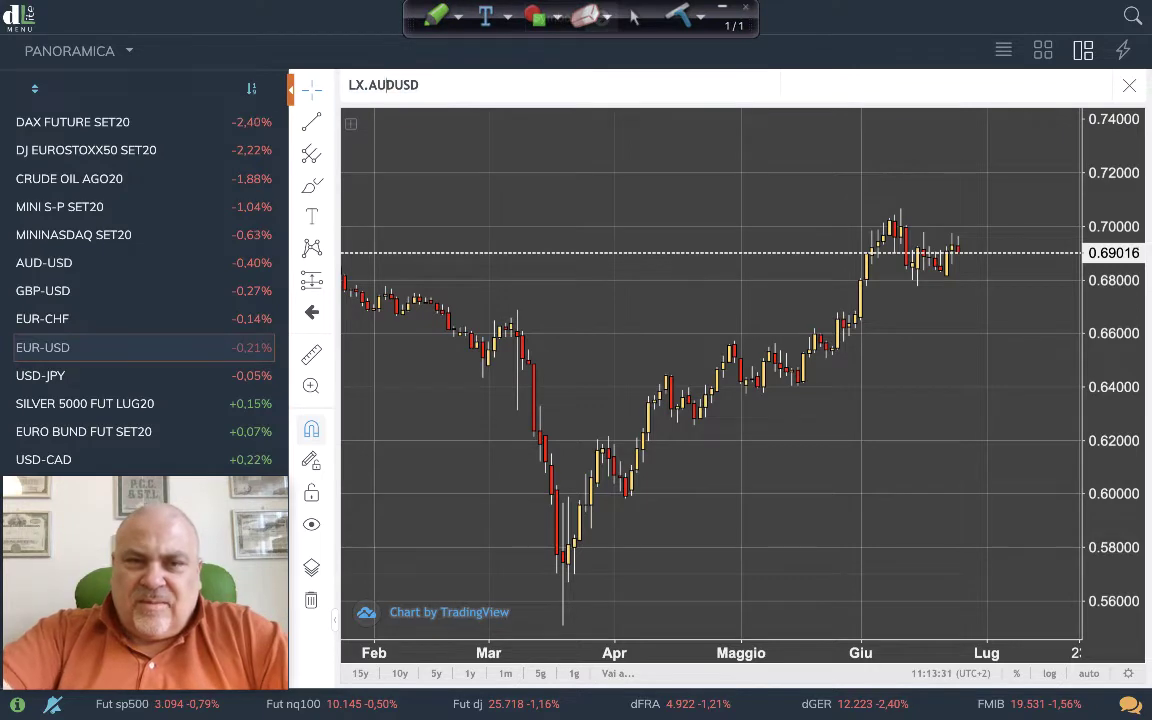
Edit the symbol to LX.NZDUSD to load the NZD/USD chart.
key("BackSpace")
key("BackSpace")
type("NZ")
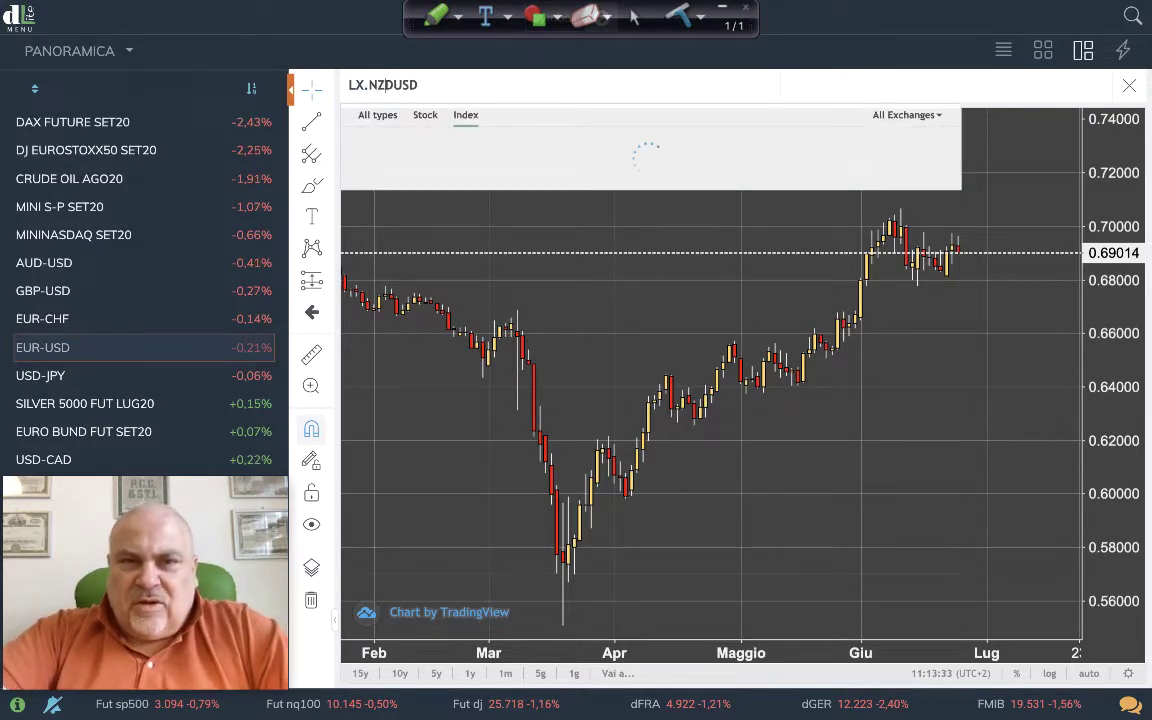
key("Return")
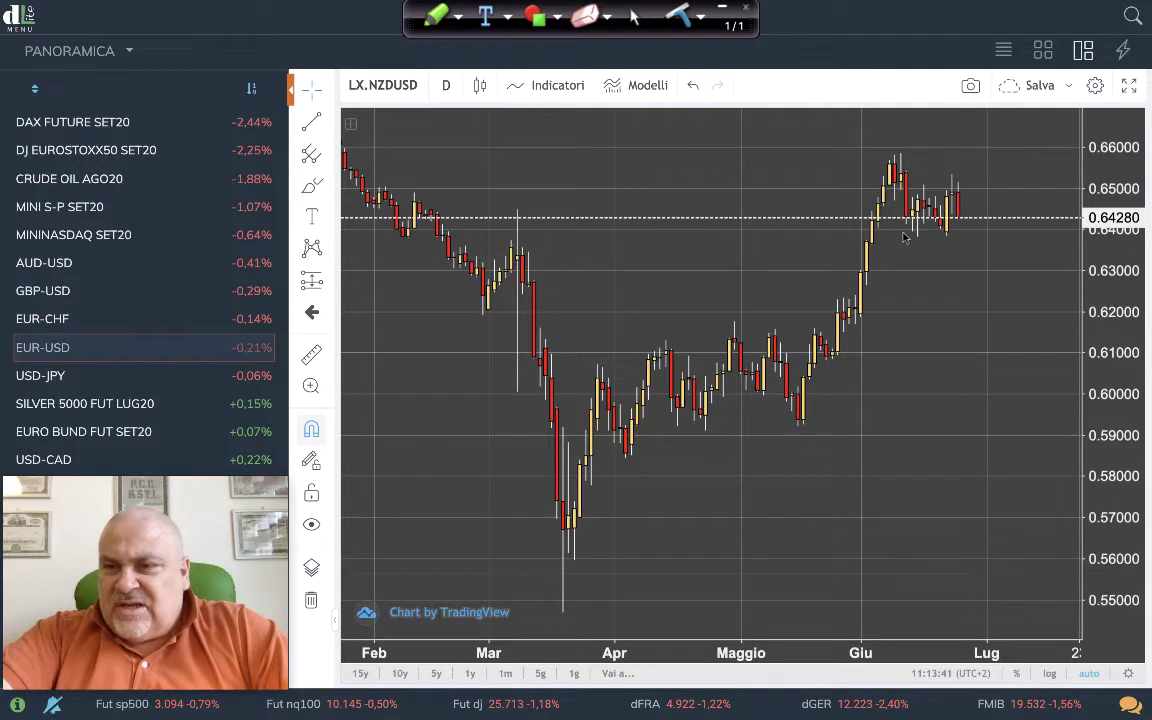
Mark the 0.64, 0.65 and 0.66 levels with red arrows, then clear them.
left_click_drag(885, 232, 1080, 231)
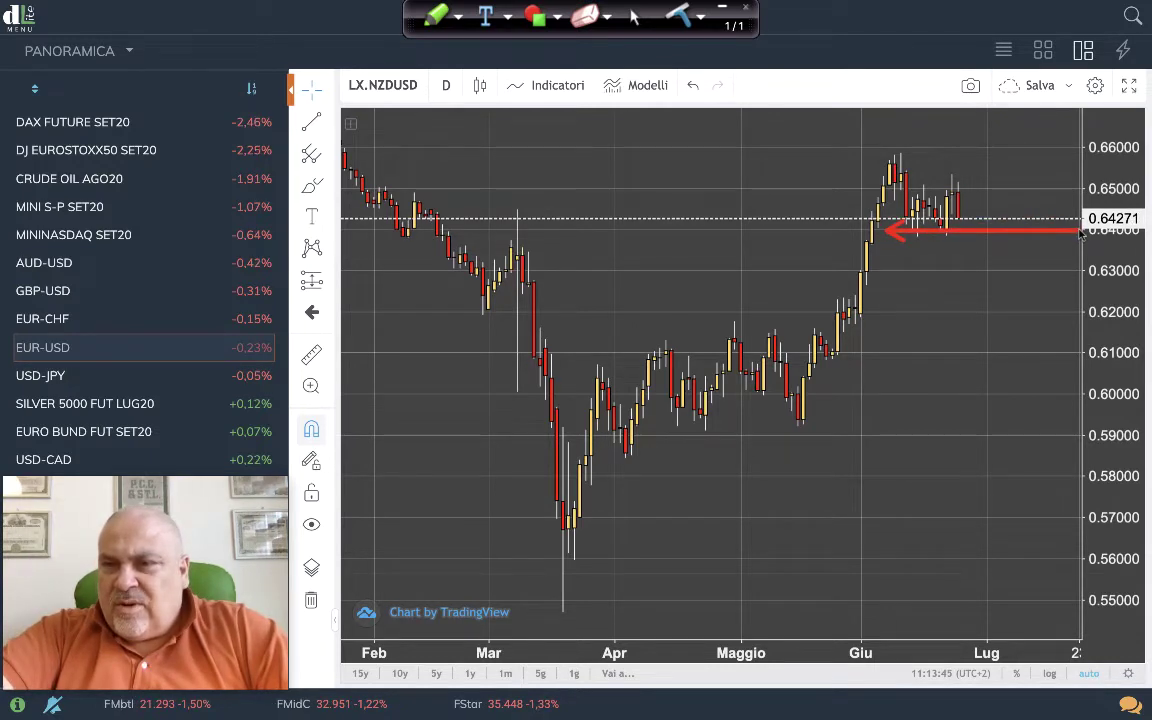
left_click_drag(918, 185, 1083, 188)
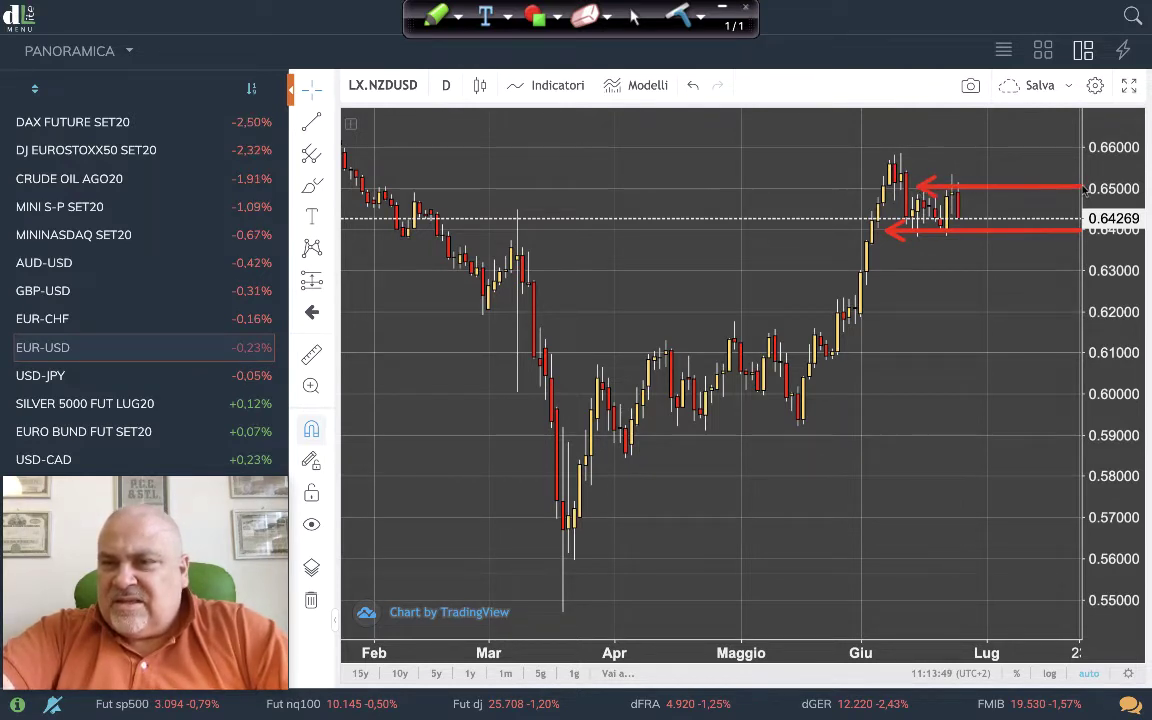
left_click_drag(903, 158, 1082, 160)
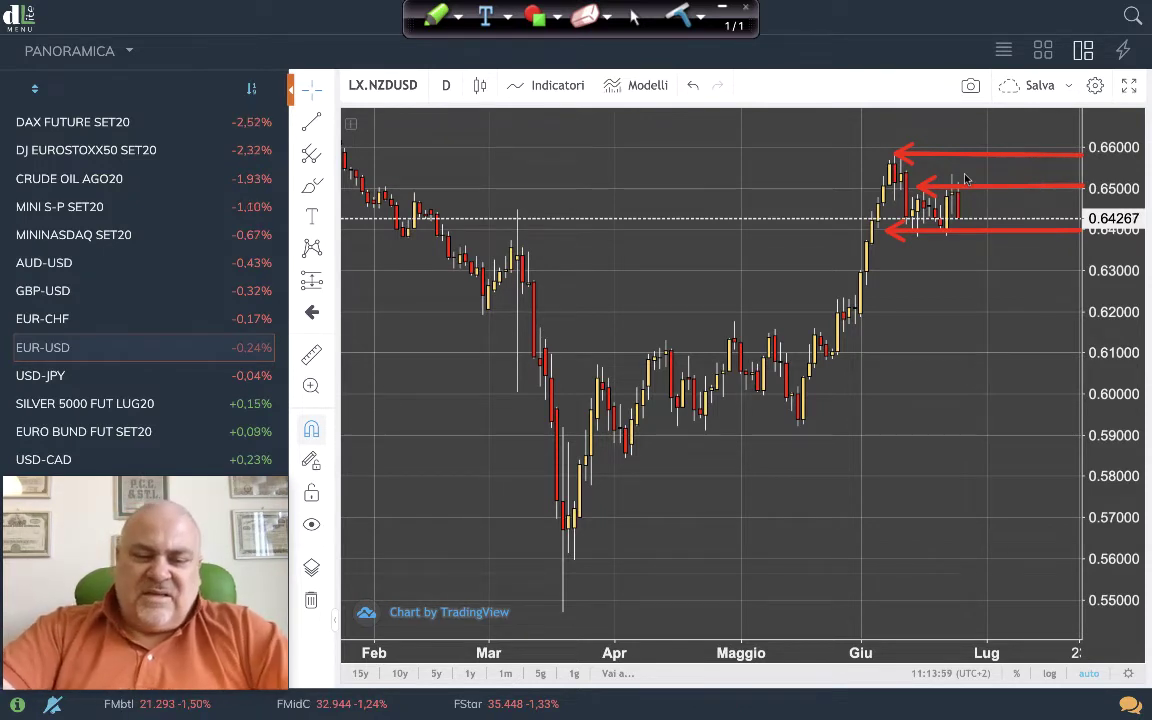
key("Escape")
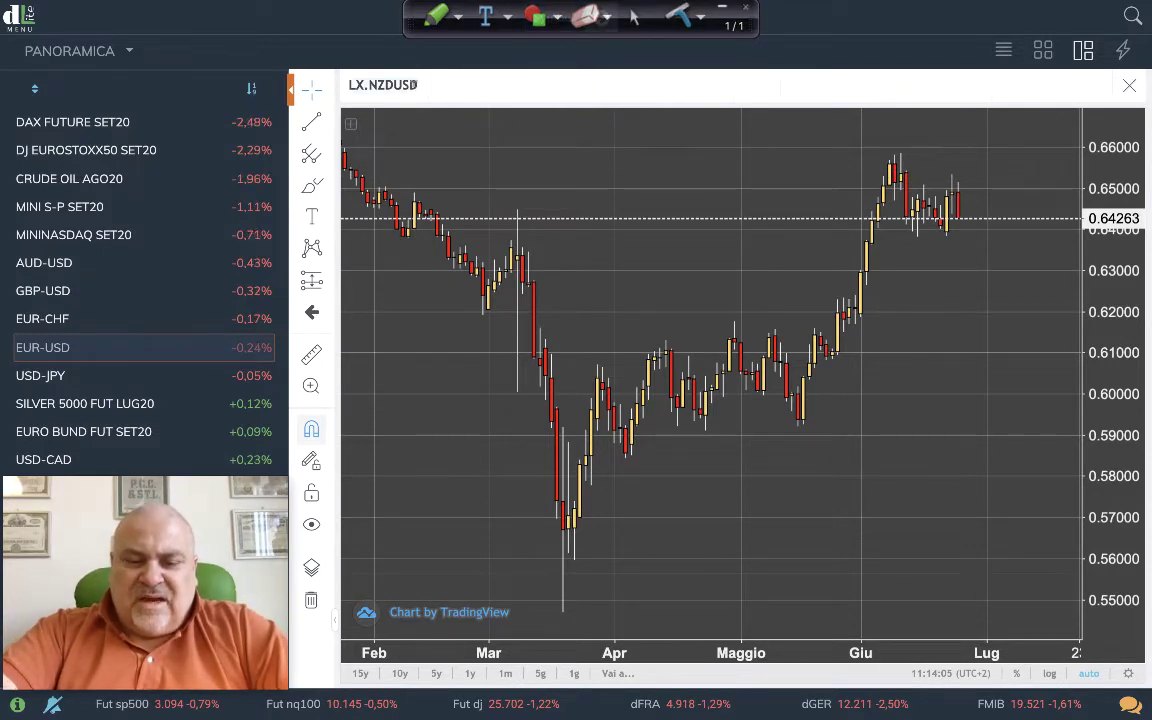
Load the CM.CL crude oil chart and arrow the level near 39.6.
type("CM.CL")
key("Return")
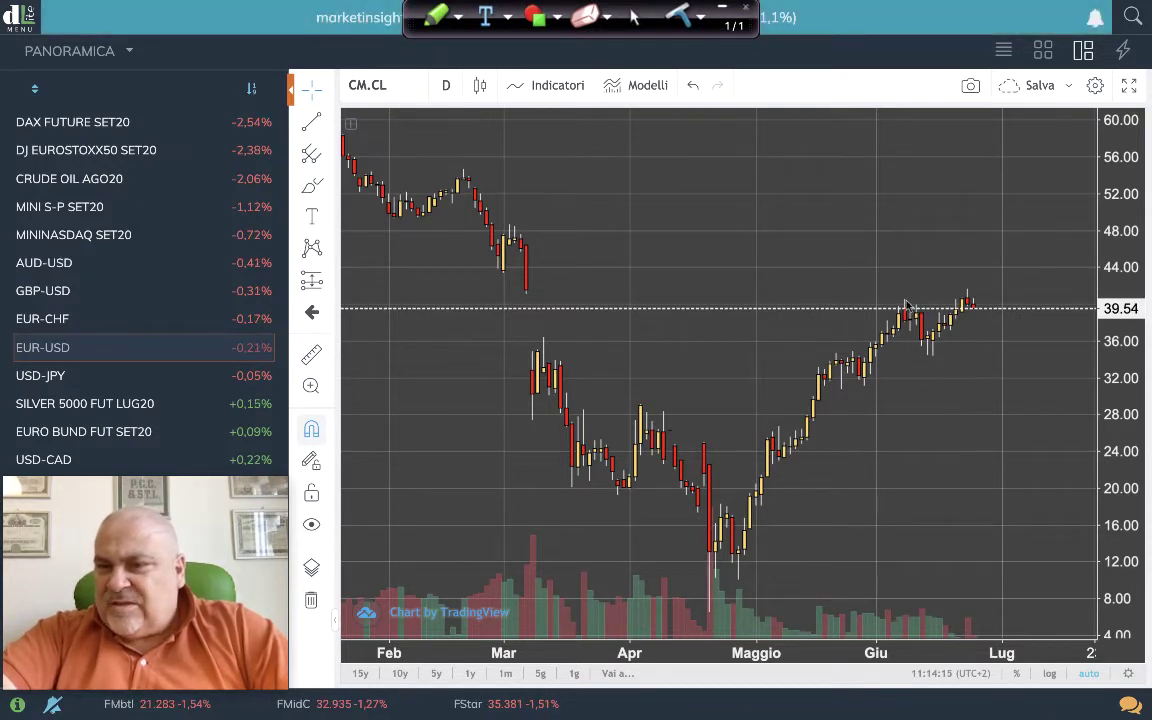
left_click_drag(905, 303, 1100, 305)
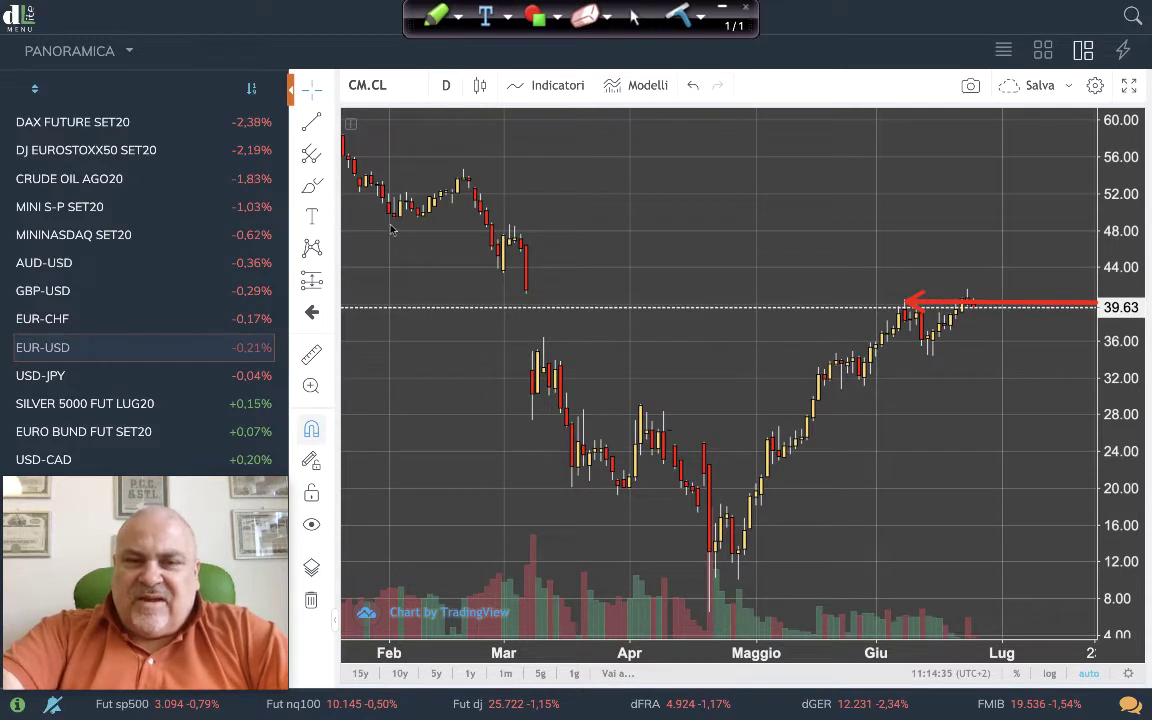
Add red arrows at 48, 50, 34 and 28 plus the swing between levels.
left_click_drag(392, 229, 1083, 231)
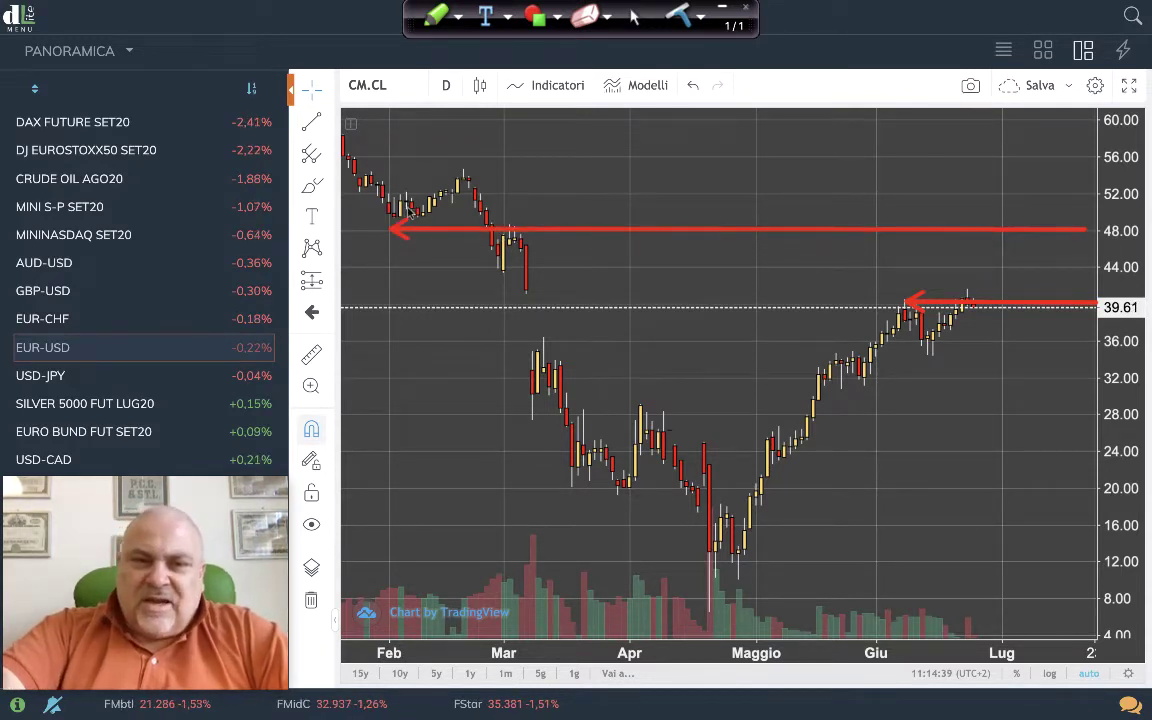
mouse_move(393, 224)
left_mouse_down()
mouse_move(1086, 208)
mouse_move(1092, 220)
left_mouse_up()
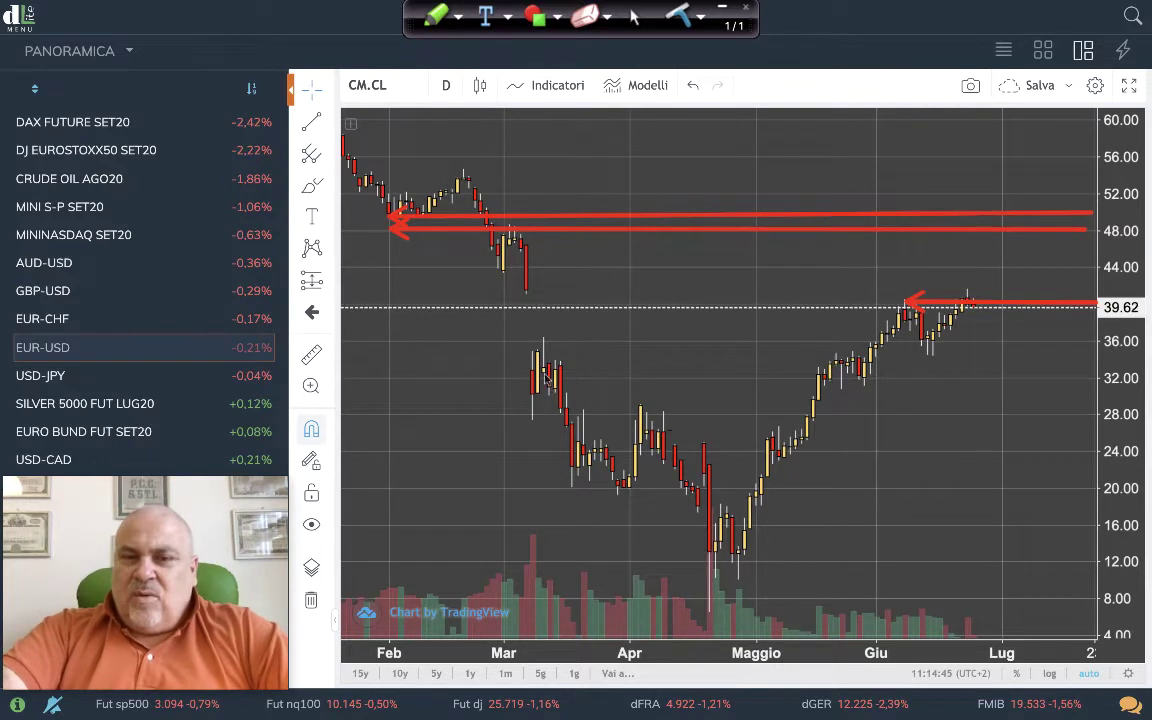
mouse_move(532, 360)
left_mouse_down()
mouse_move(1013, 373)
mouse_move(1113, 350)
left_mouse_up()
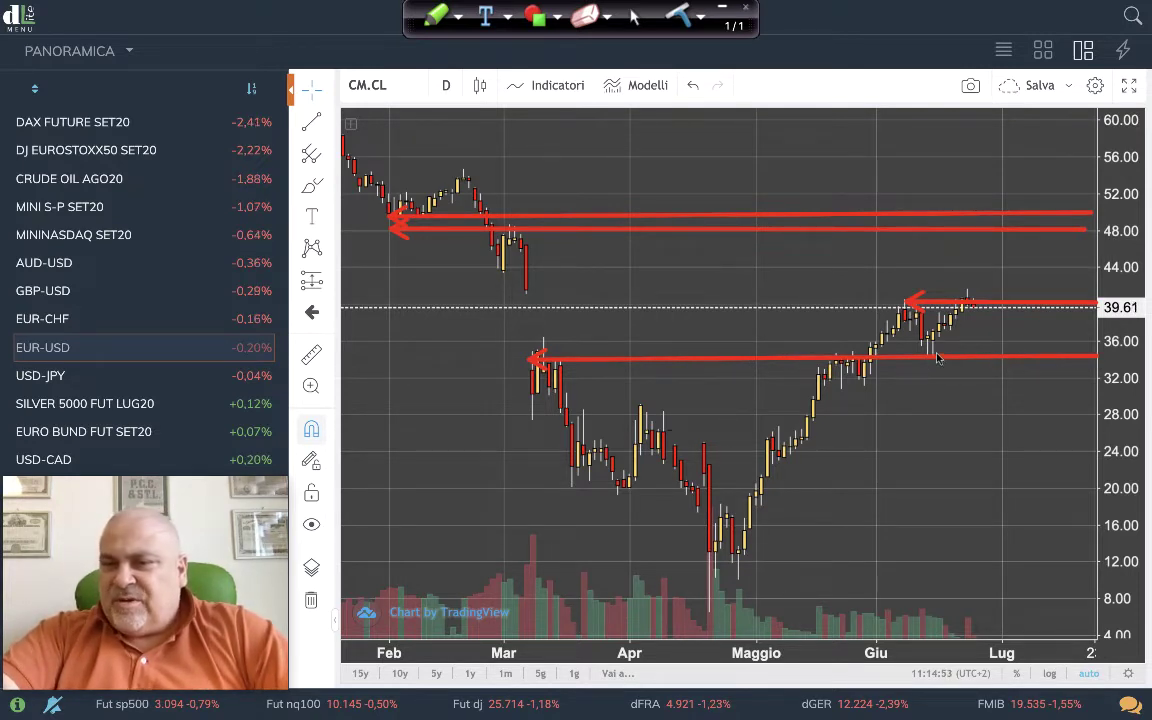
mouse_move(912, 303)
left_mouse_down()
mouse_move(934, 350)
mouse_move(968, 301)
mouse_move(998, 348)
left_mouse_up()
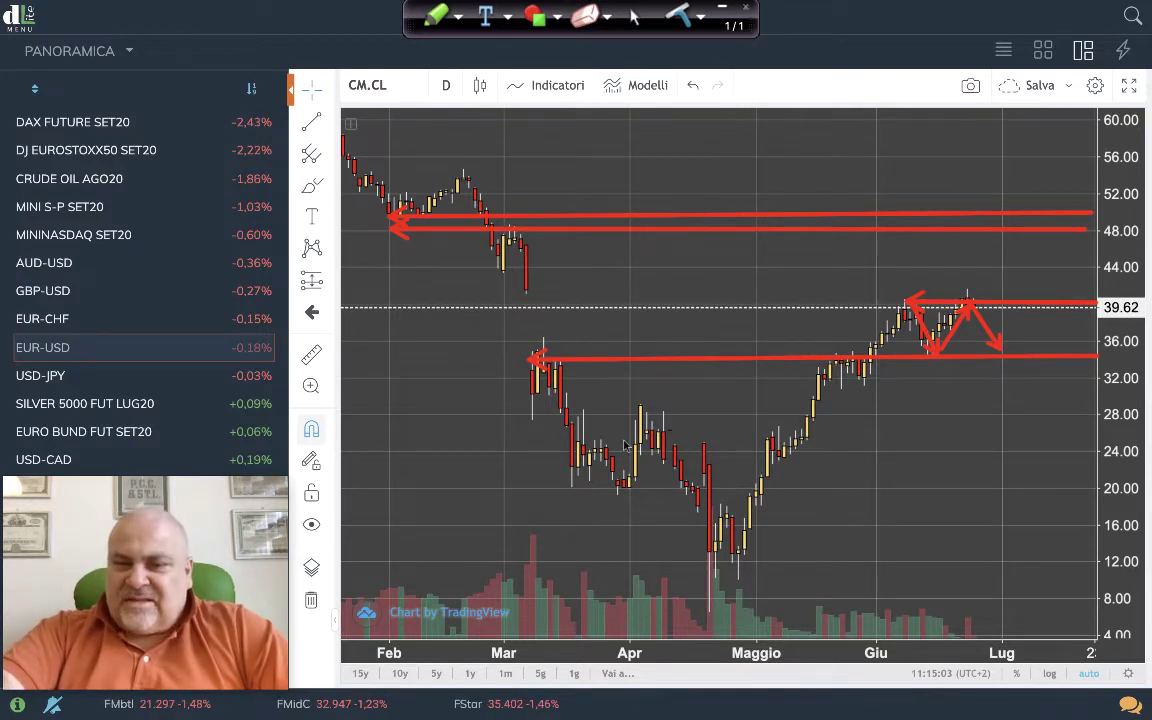
left_click_drag(531, 421, 1100, 416)
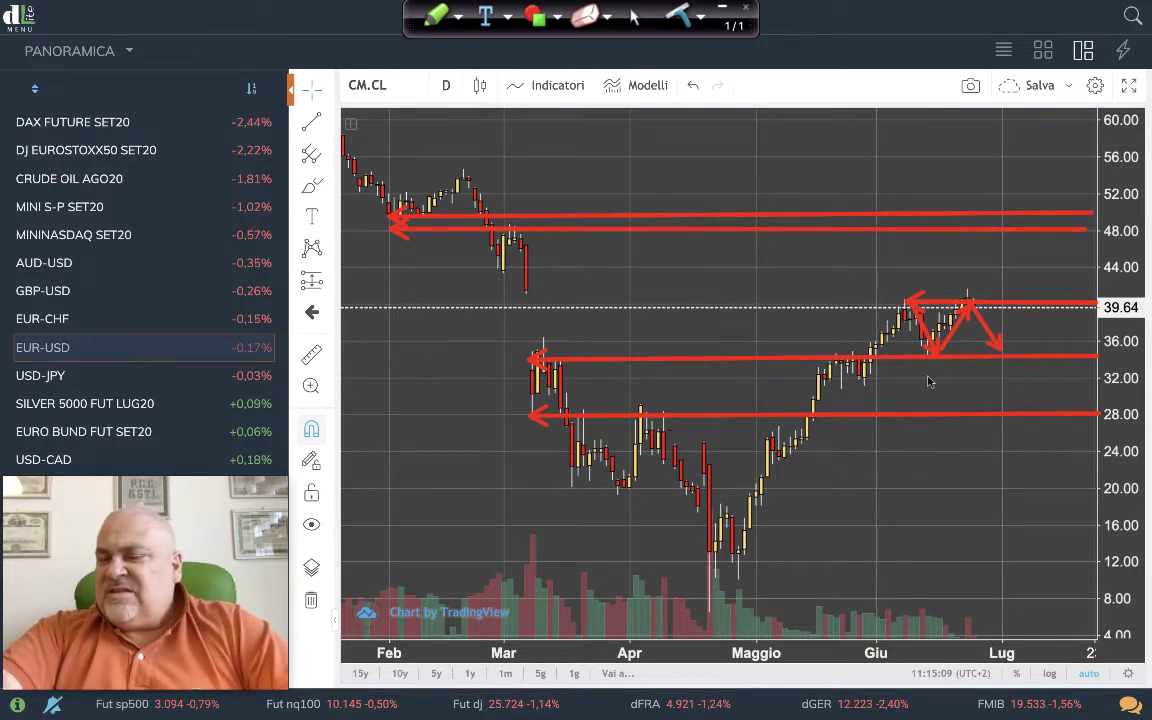
Clear the oil drawings, load CM.GC gold, and arrow the 1680 and 1768 levels.
key("e")
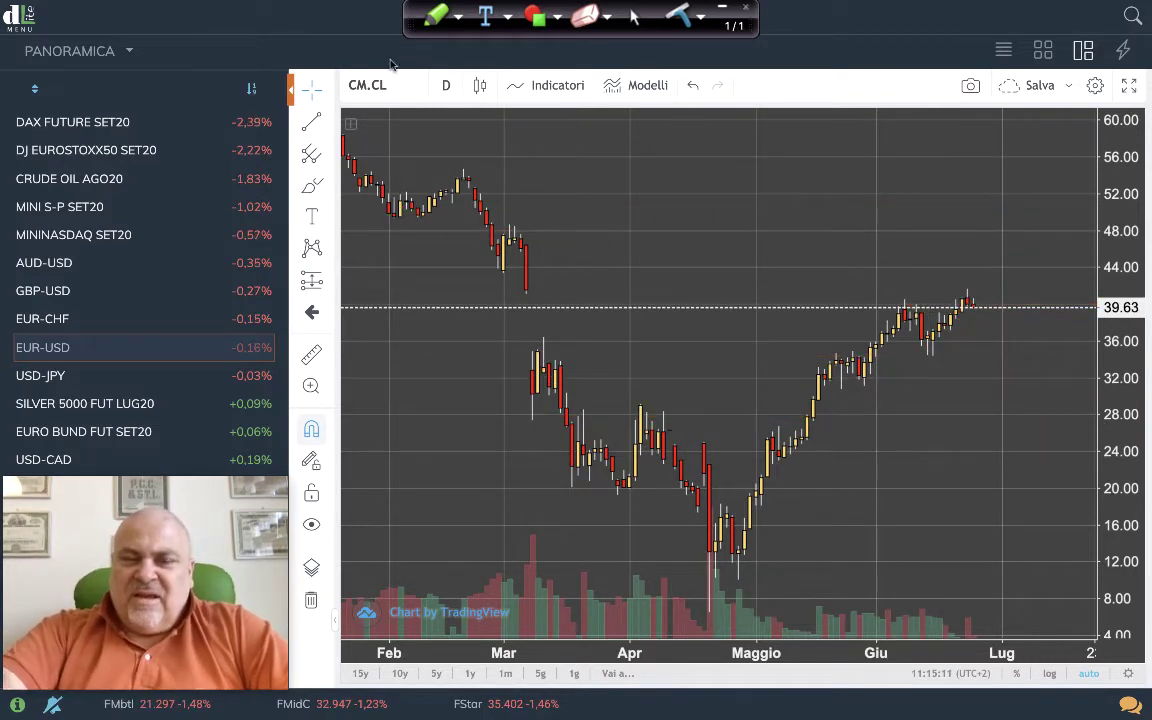
left_click(395, 86)
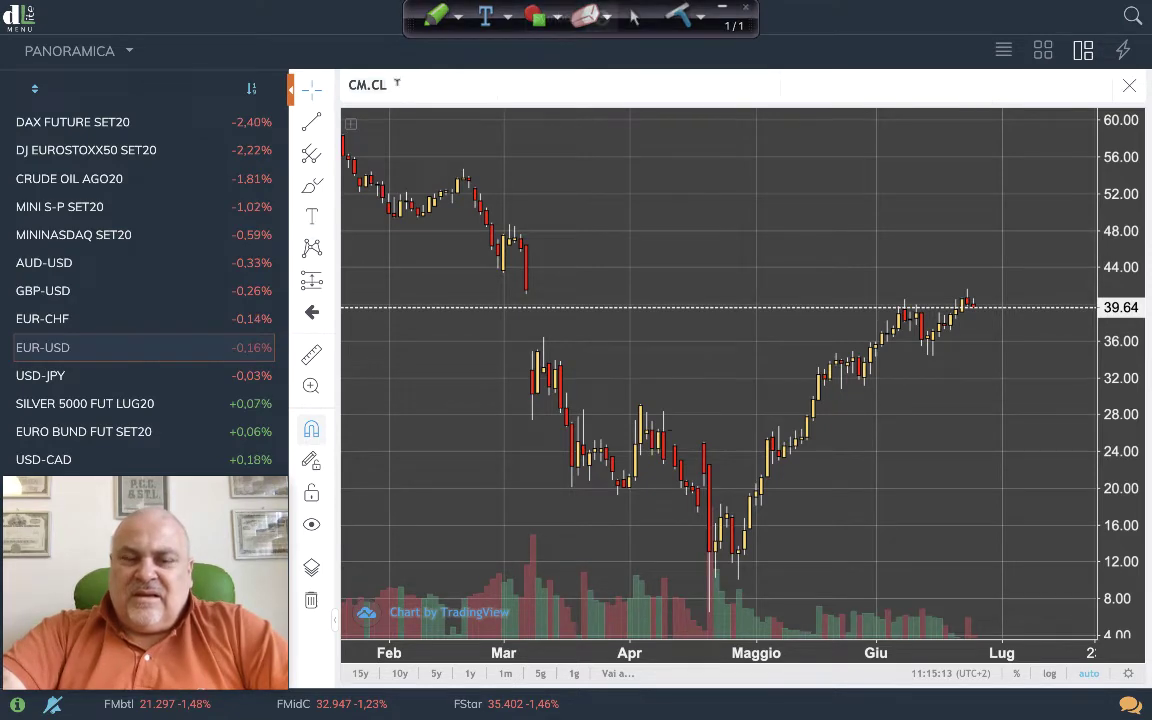
type("CM.GC")
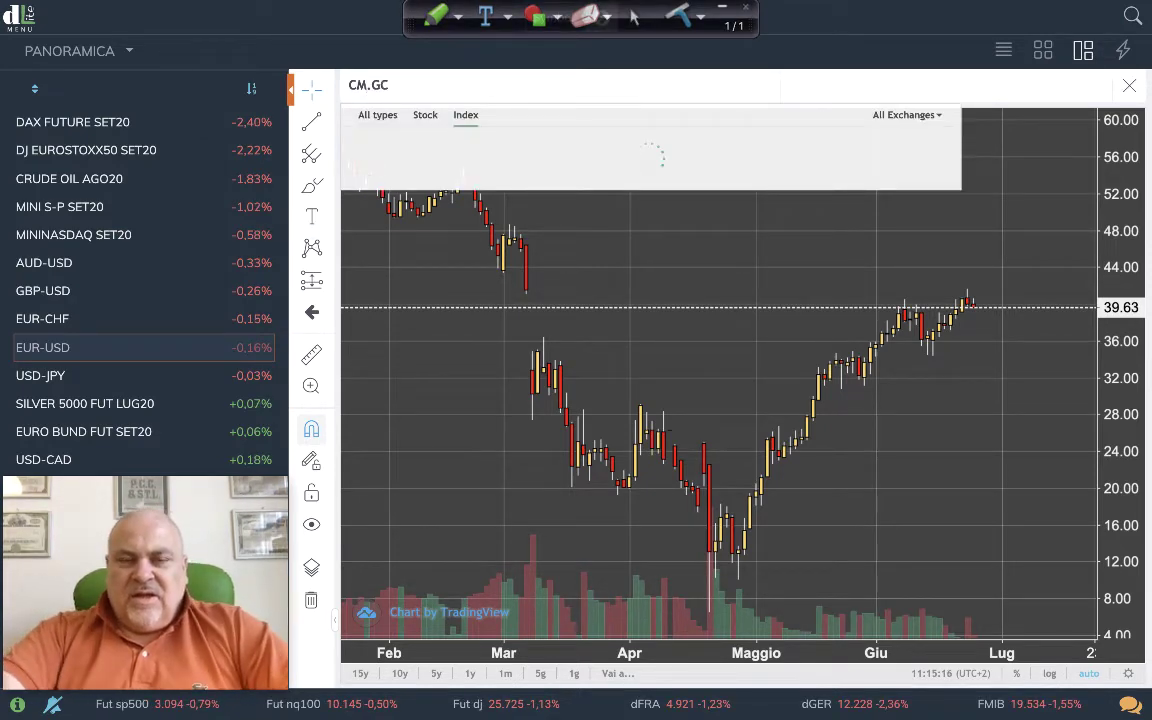
key("Return")
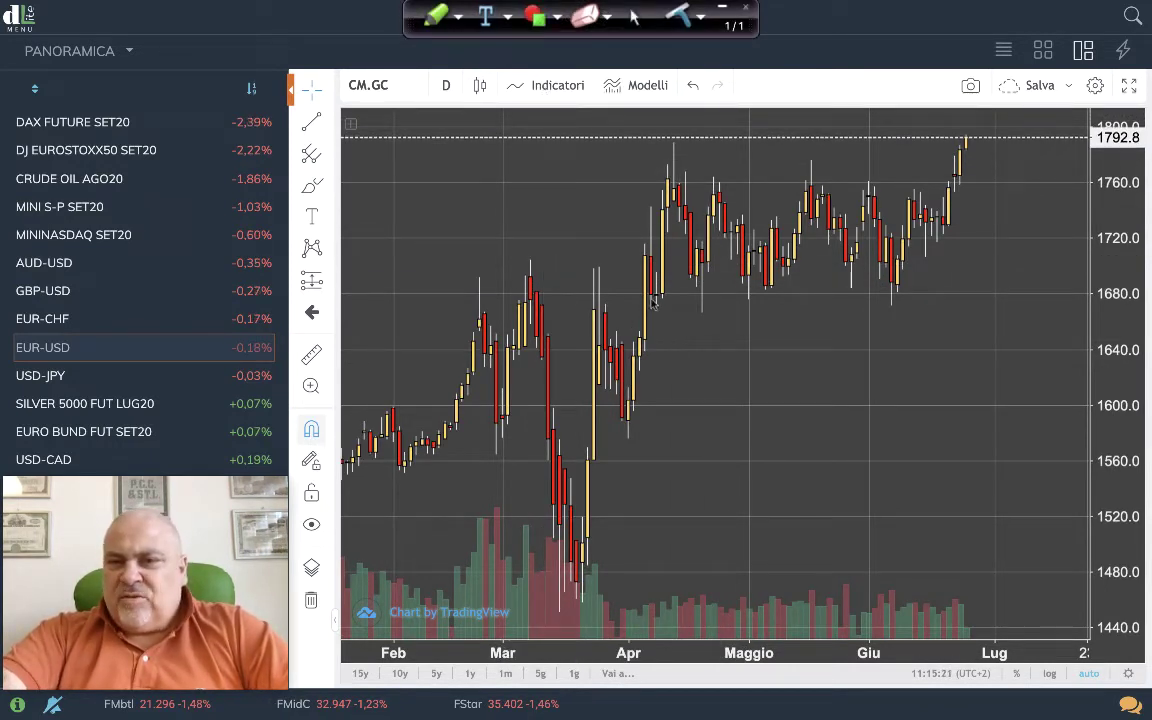
left_click_drag(650, 297, 1091, 299)
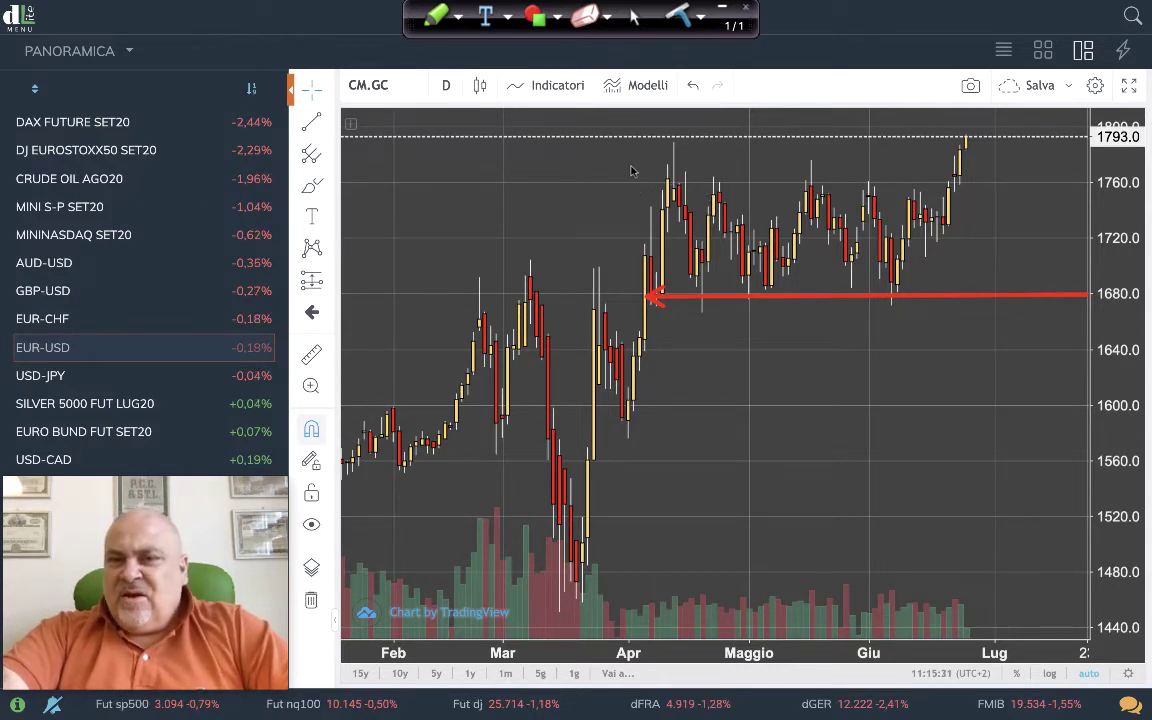
left_click_drag(632, 167, 1090, 170)
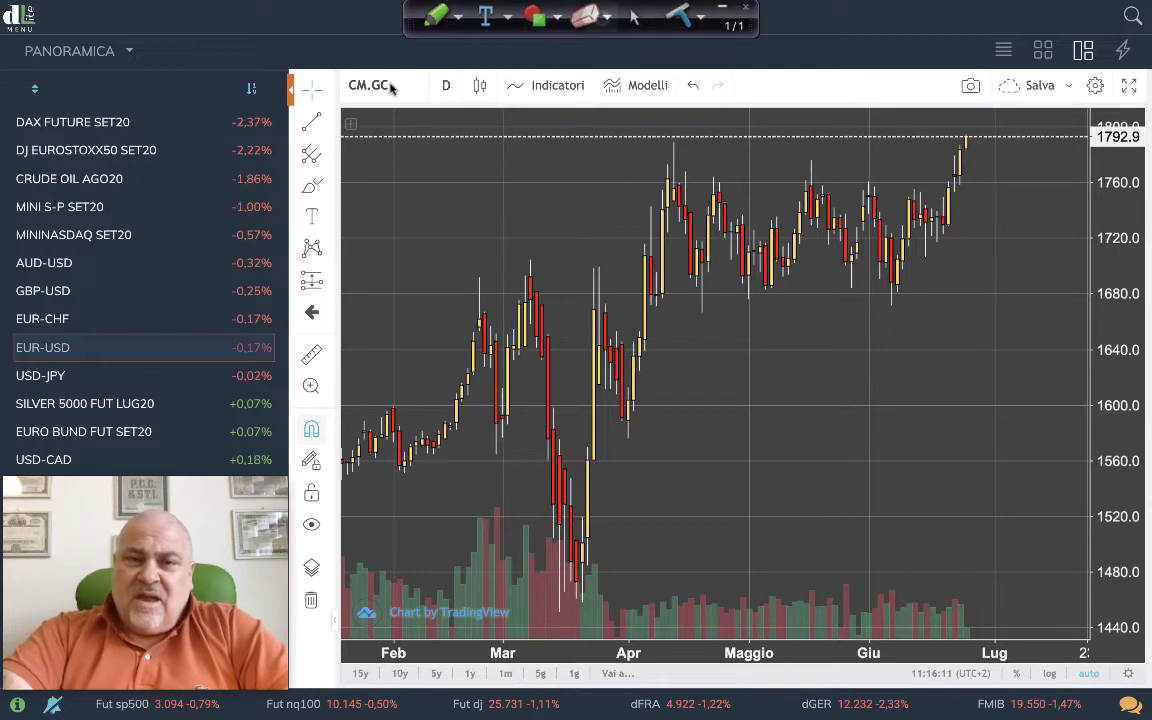
Edit the symbol to CM.SI to load the silver daily chart.
key("BackSpace")
key("BackSpace")
key("BackSpace")
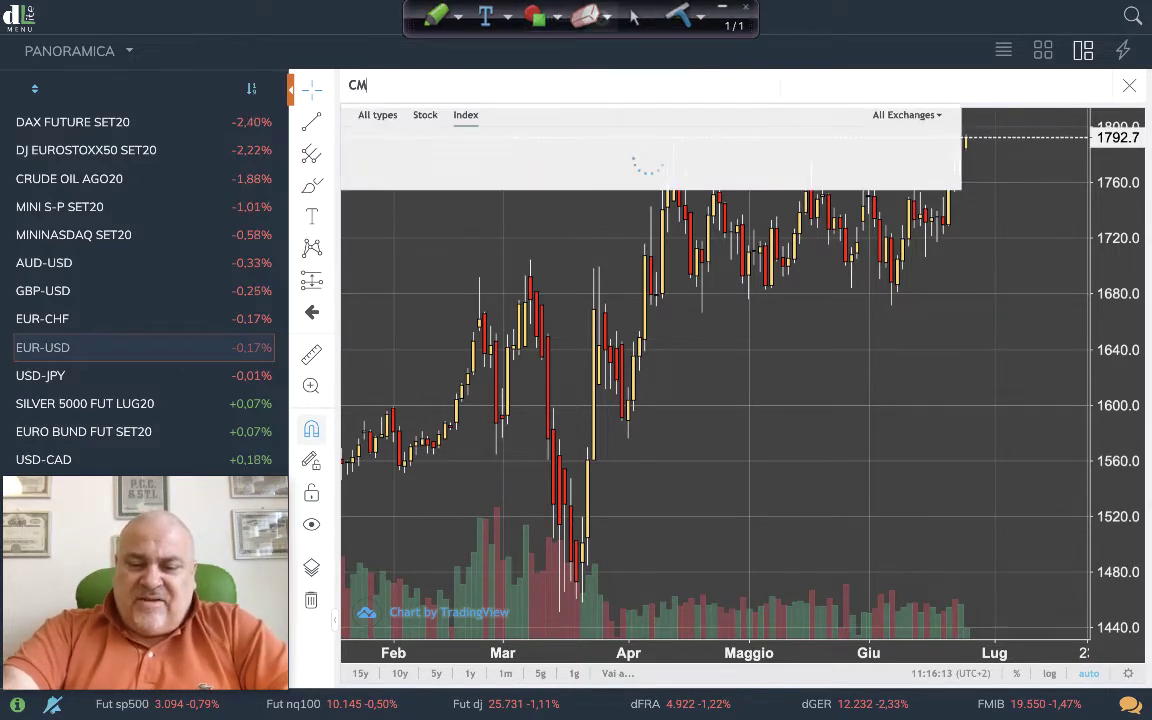
type(".SI")
key("Return")
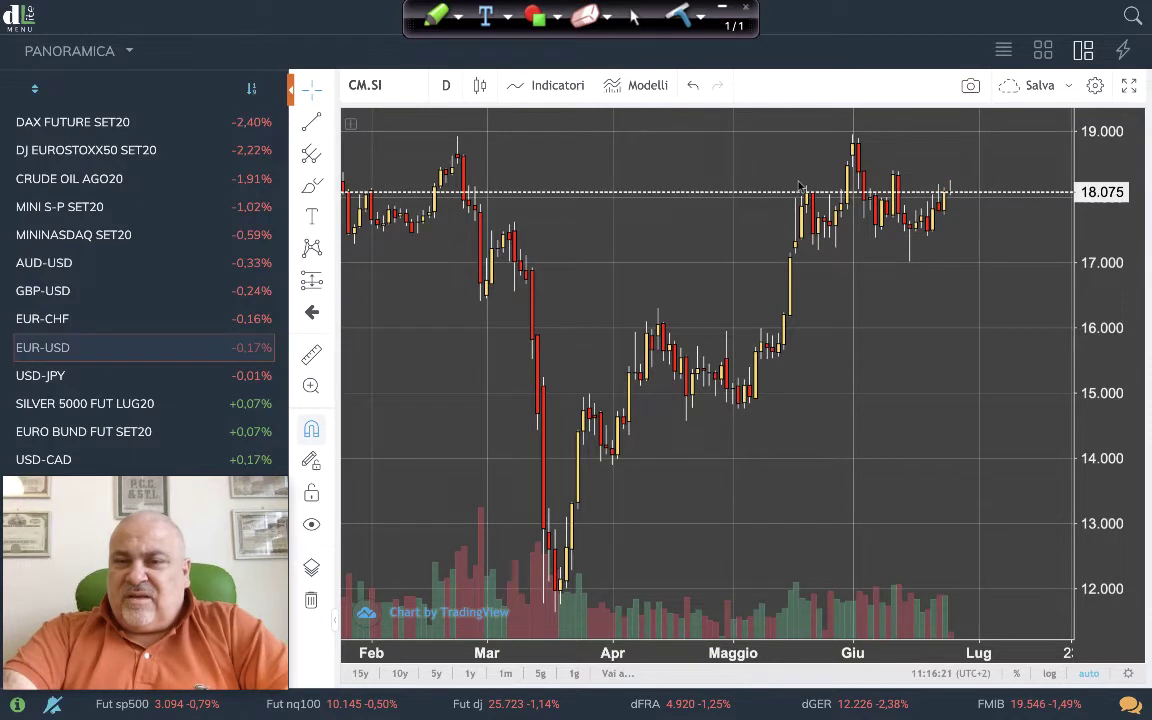
Arrow the 18.075 and 19.000 levels, then clear both arrows with Ctrl+Shift+E.
left_click_drag(805, 185, 1070, 186)
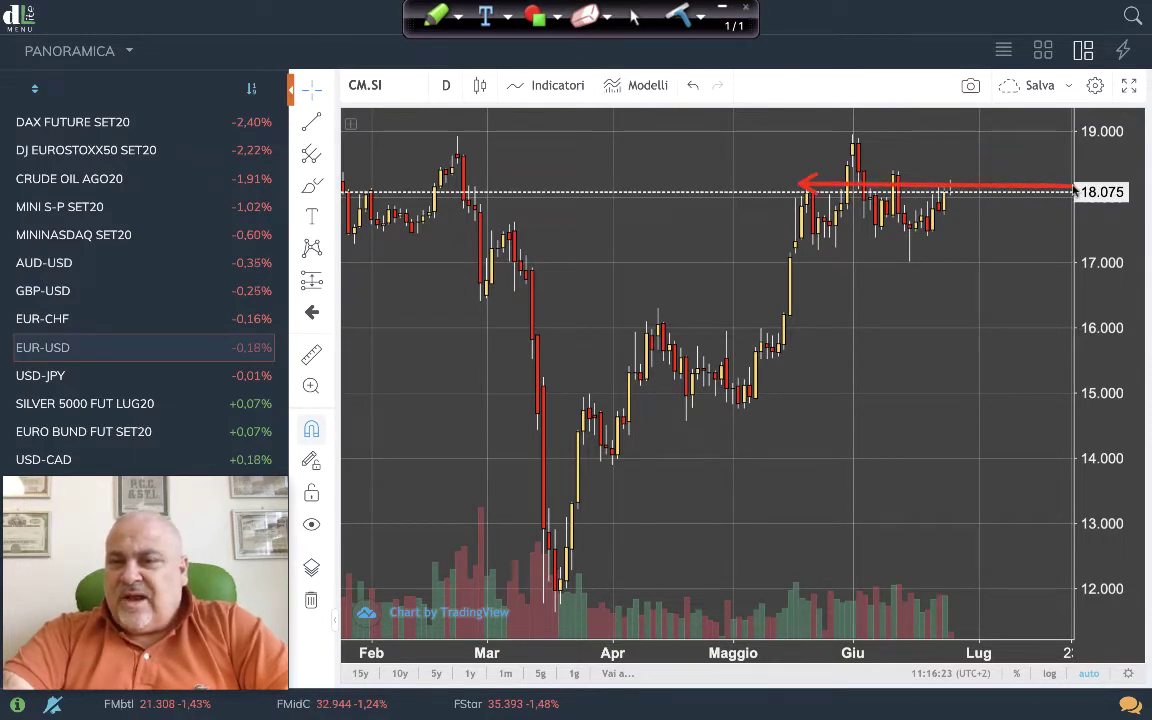
left_click_drag(458, 131, 1072, 136)
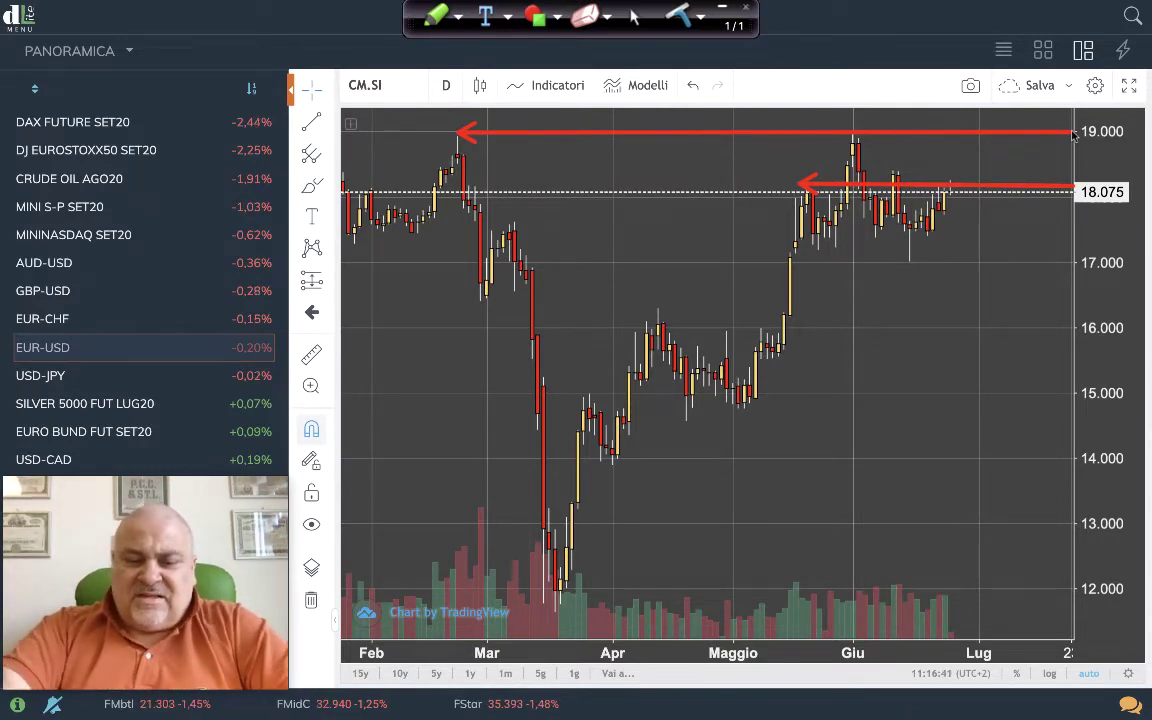
key("ctrl+shift+e")
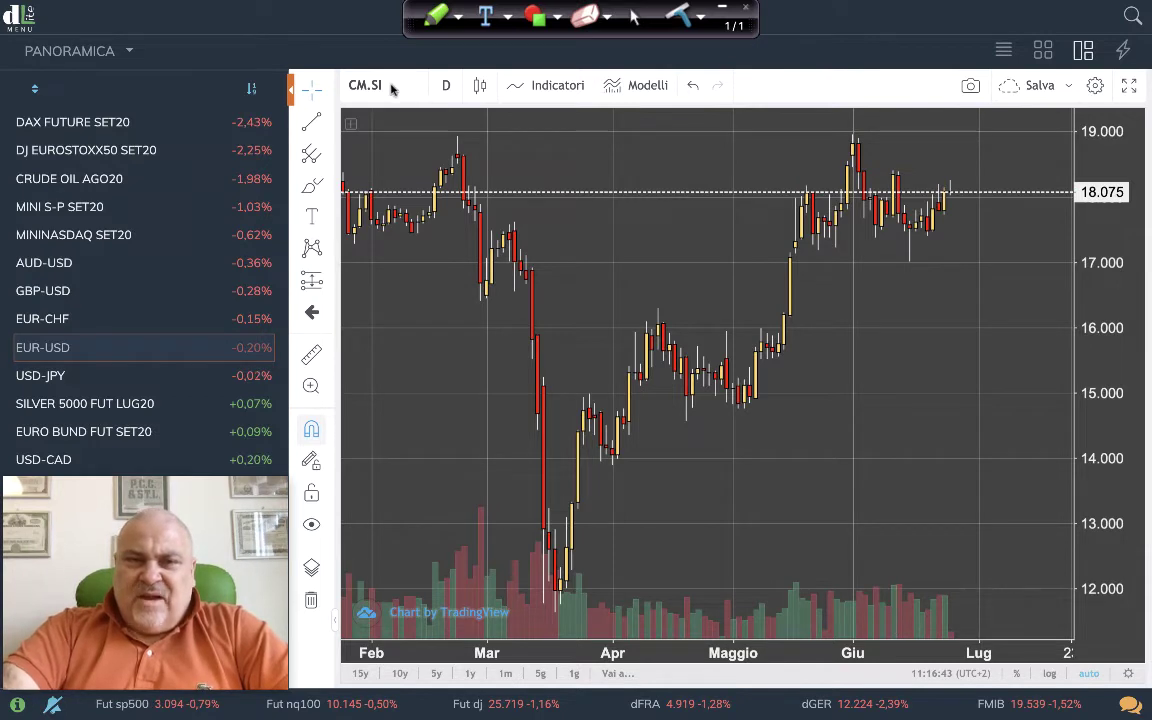
Load the CM.NQ Nasdaq daily chart and zoom out.
left_click(390, 86)
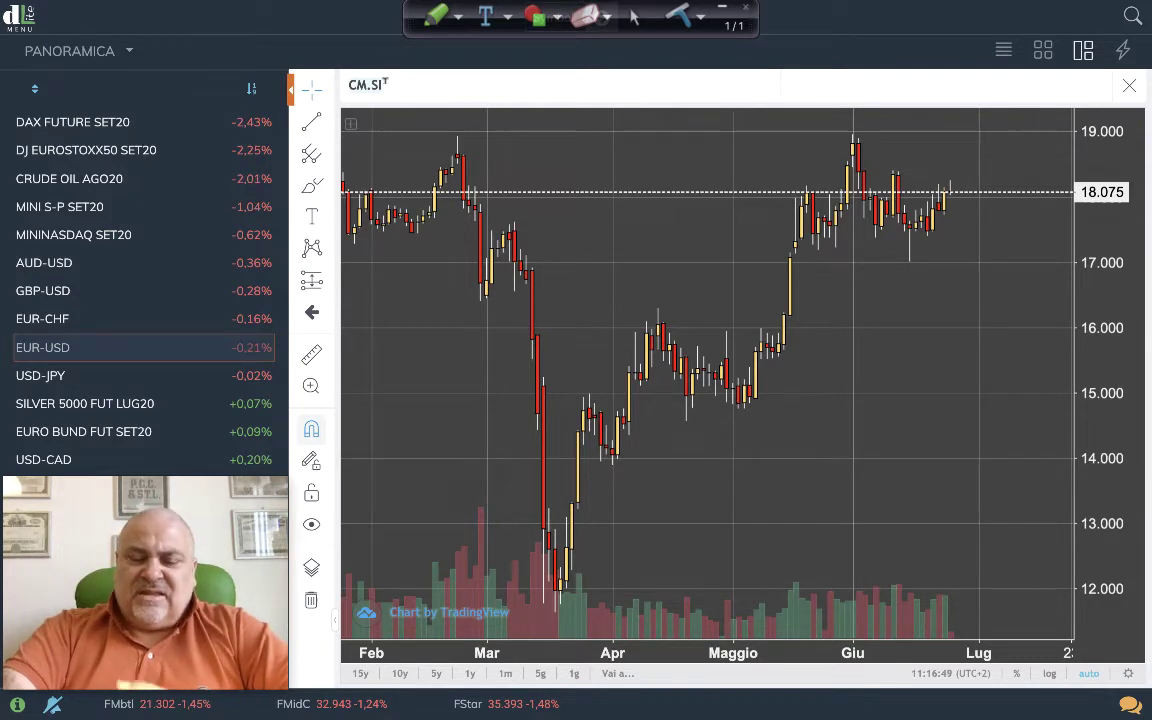
type("CM")
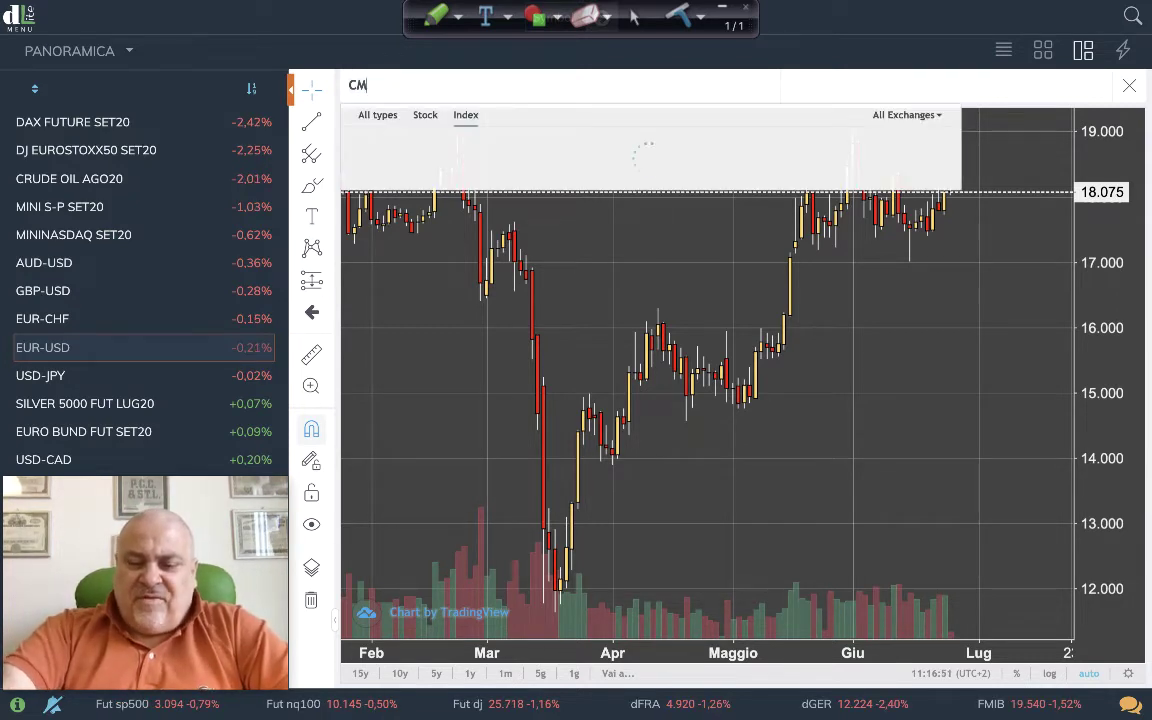
key("Return")
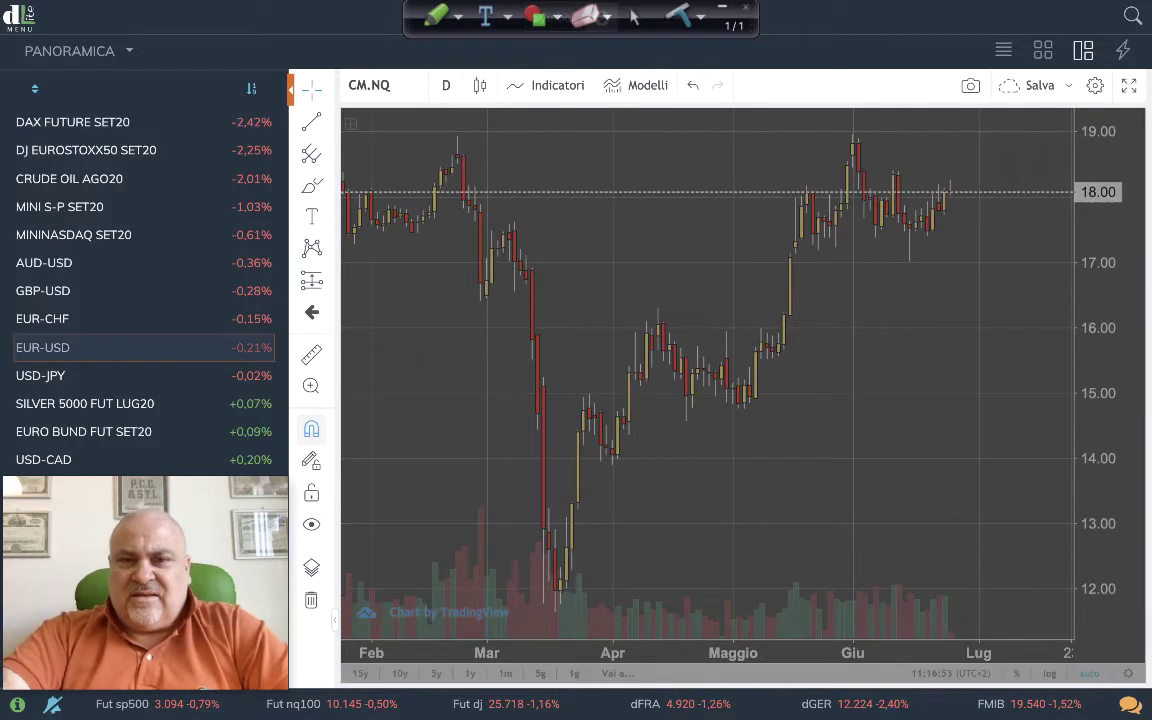
scroll(930, 294, "down", 5)
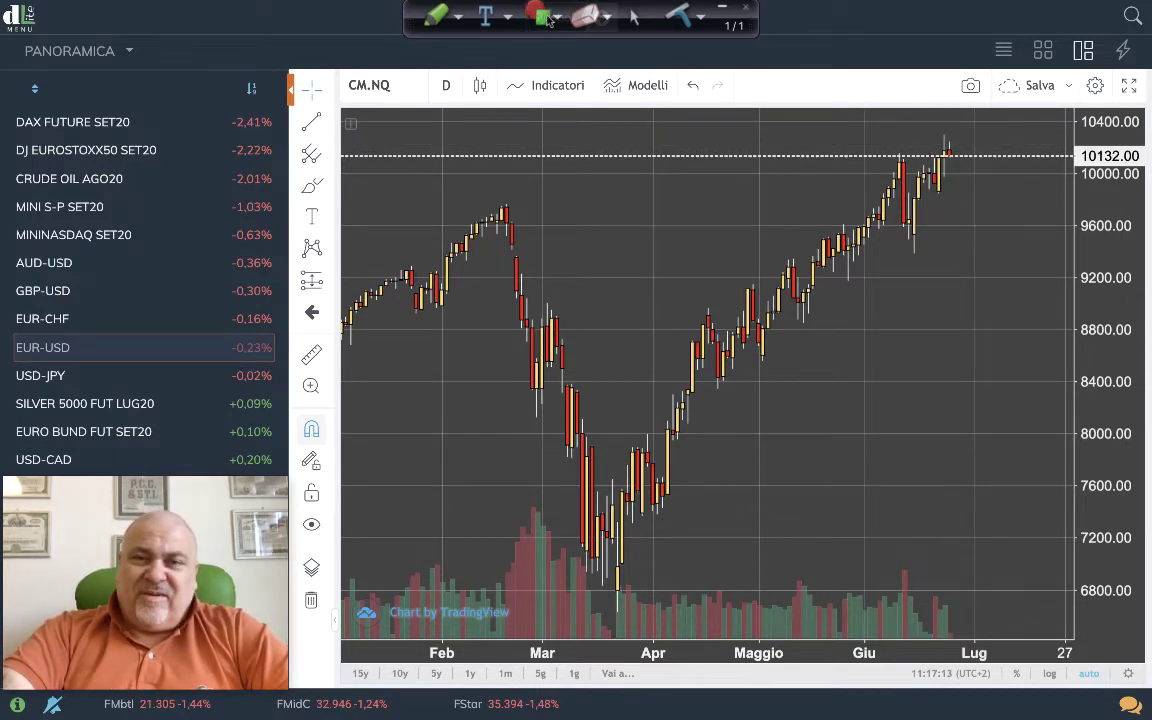
Trace the February–March fall and rebound to the latest highs with arrows, then delete them.
left_click_drag(620, 550, 507, 208)
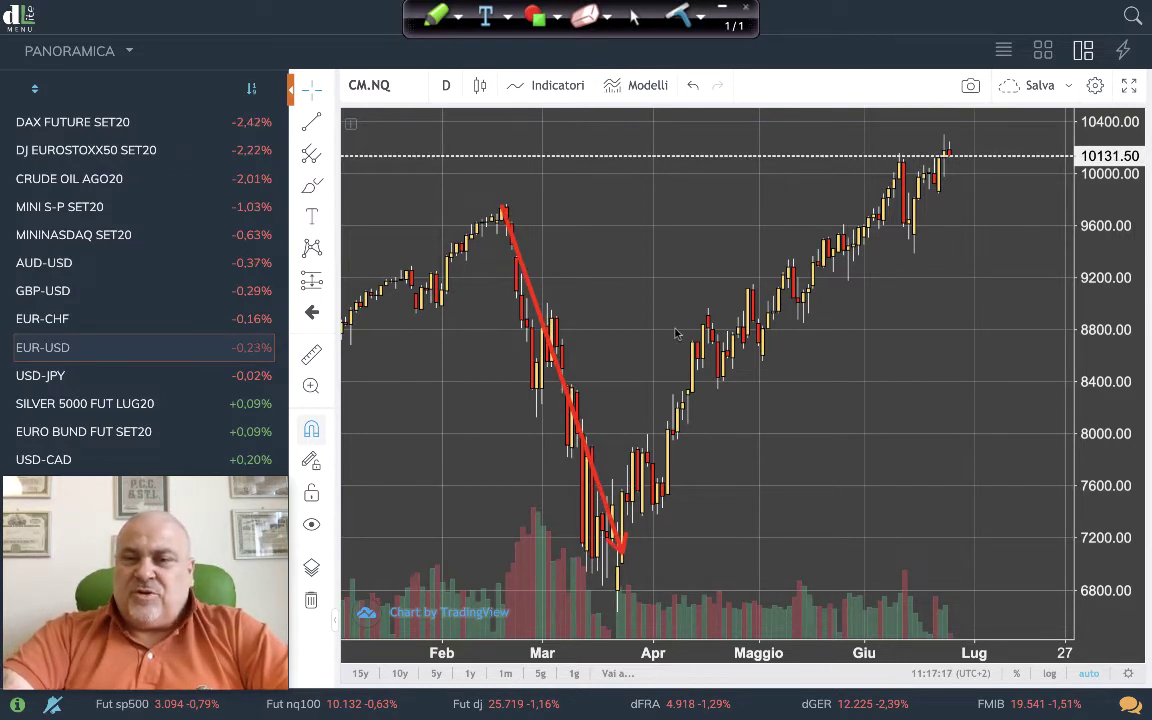
left_click_drag(620, 546, 850, 222)
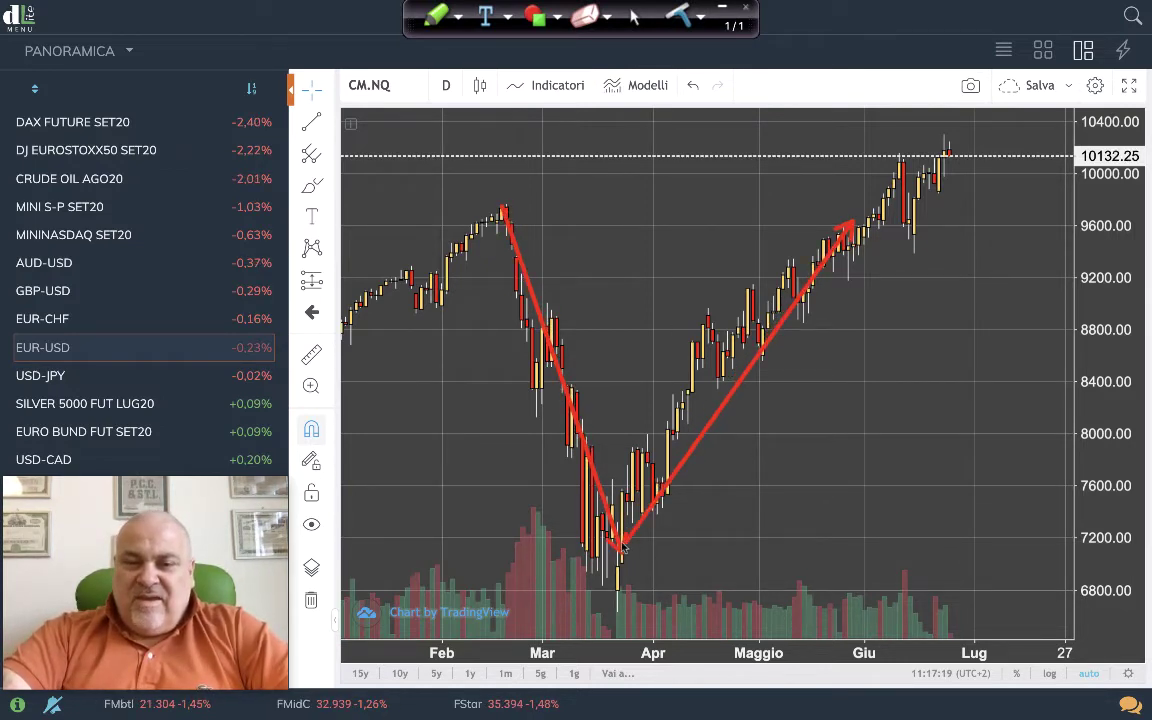
left_click_drag(848, 220, 953, 149)
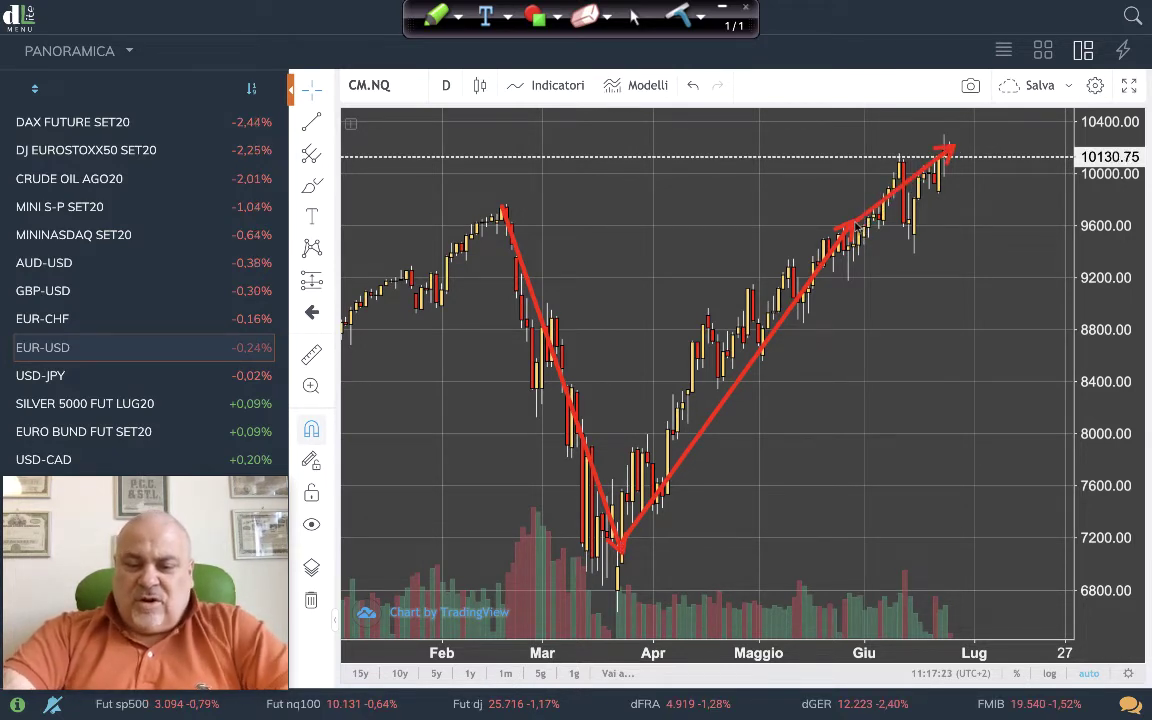
key("Delete")
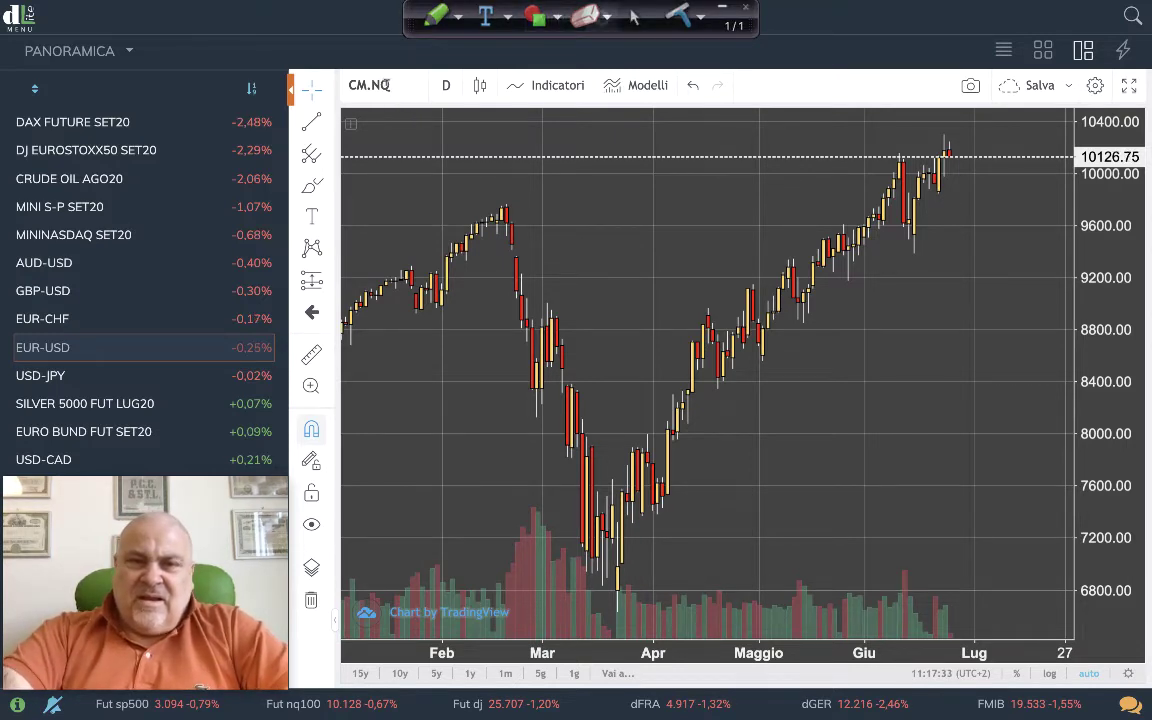
Load the CM.ES S&P 500 futures chart, then reopen the symbol field.
left_click(386, 85)
type("CM.")
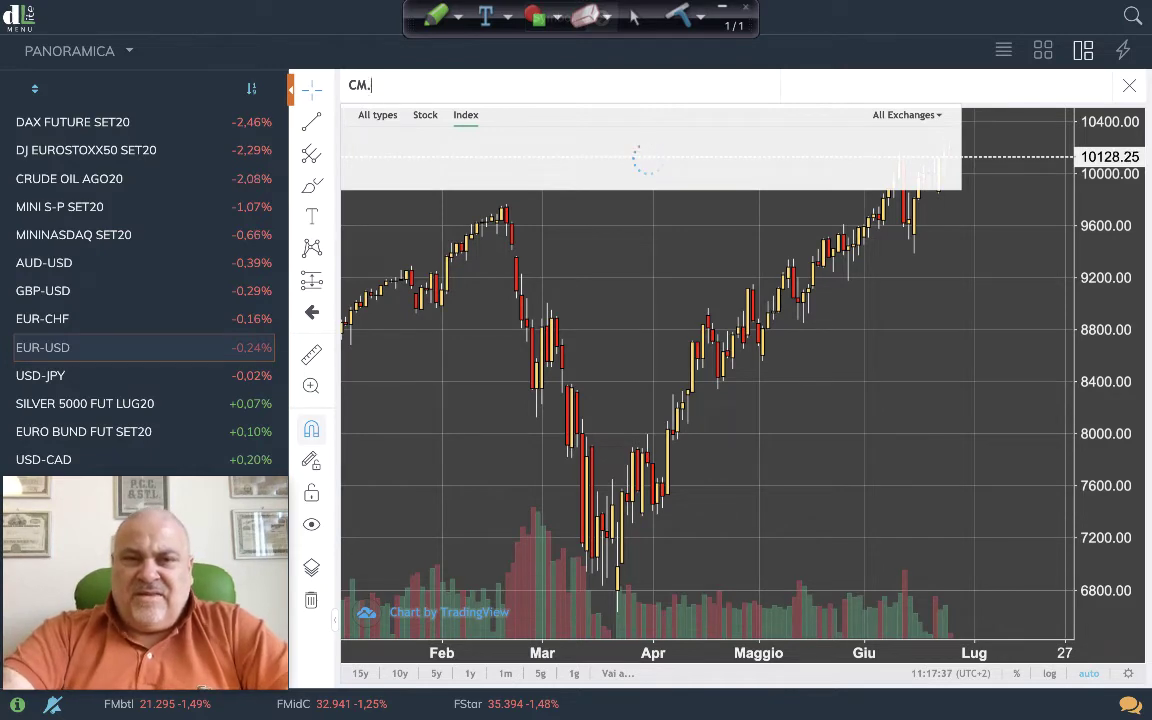
type("ES")
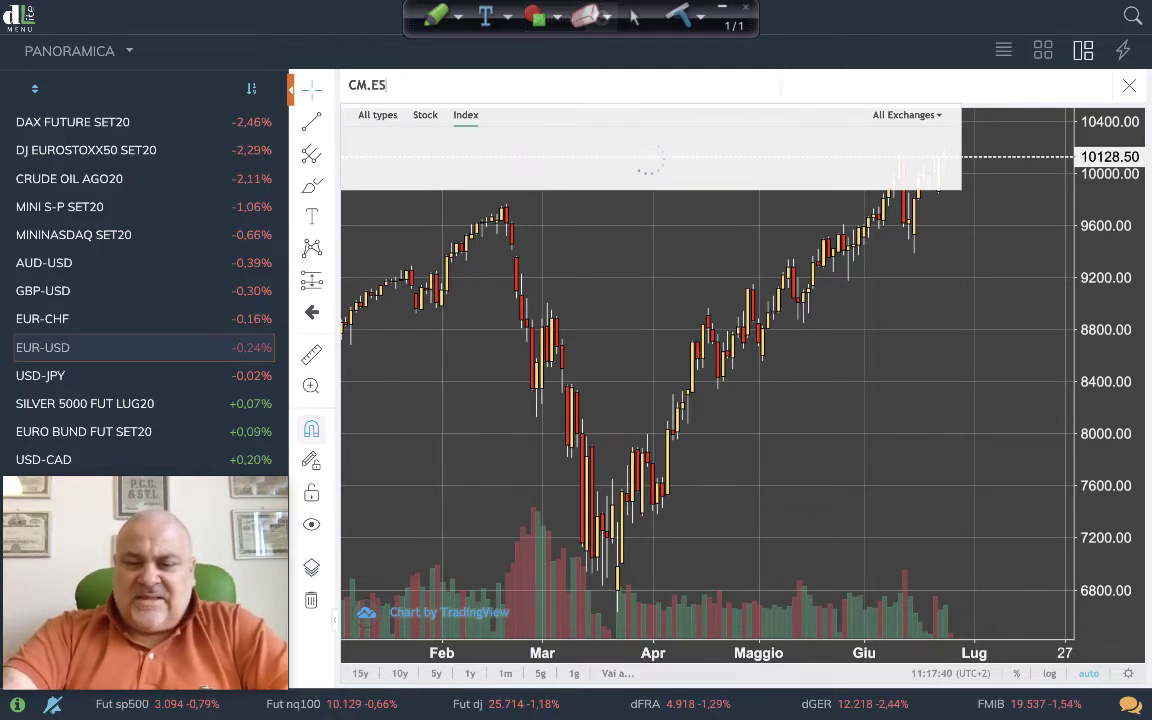
key("Return")
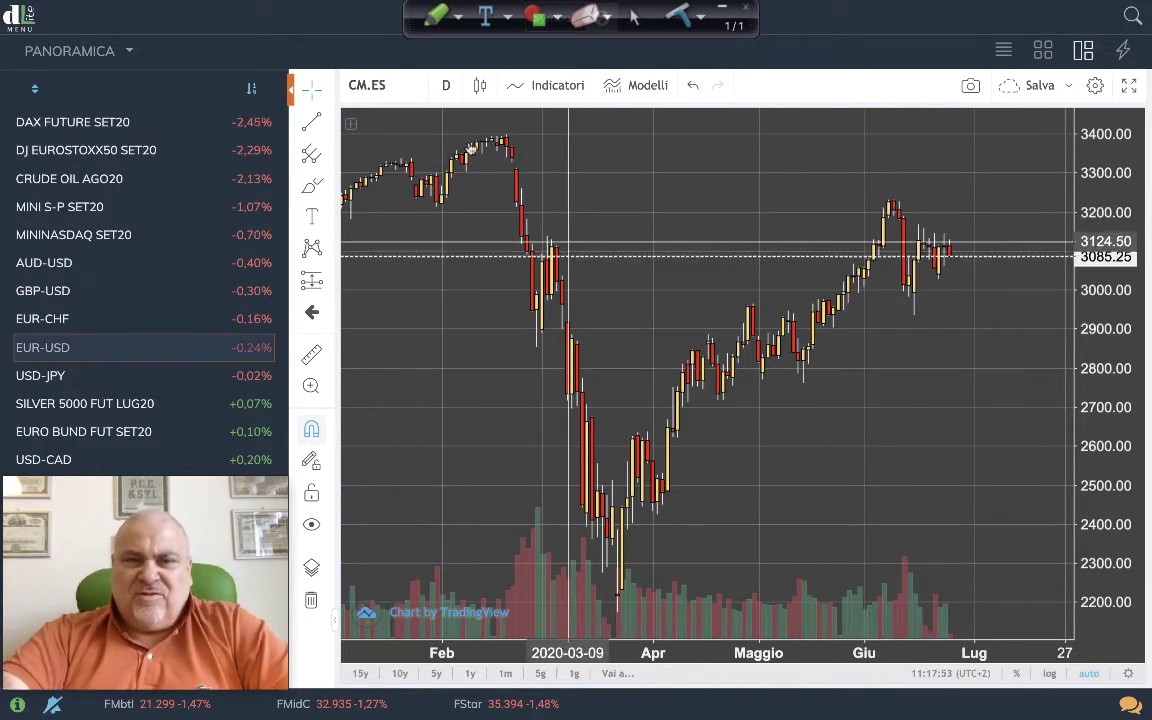
left_click(390, 82)
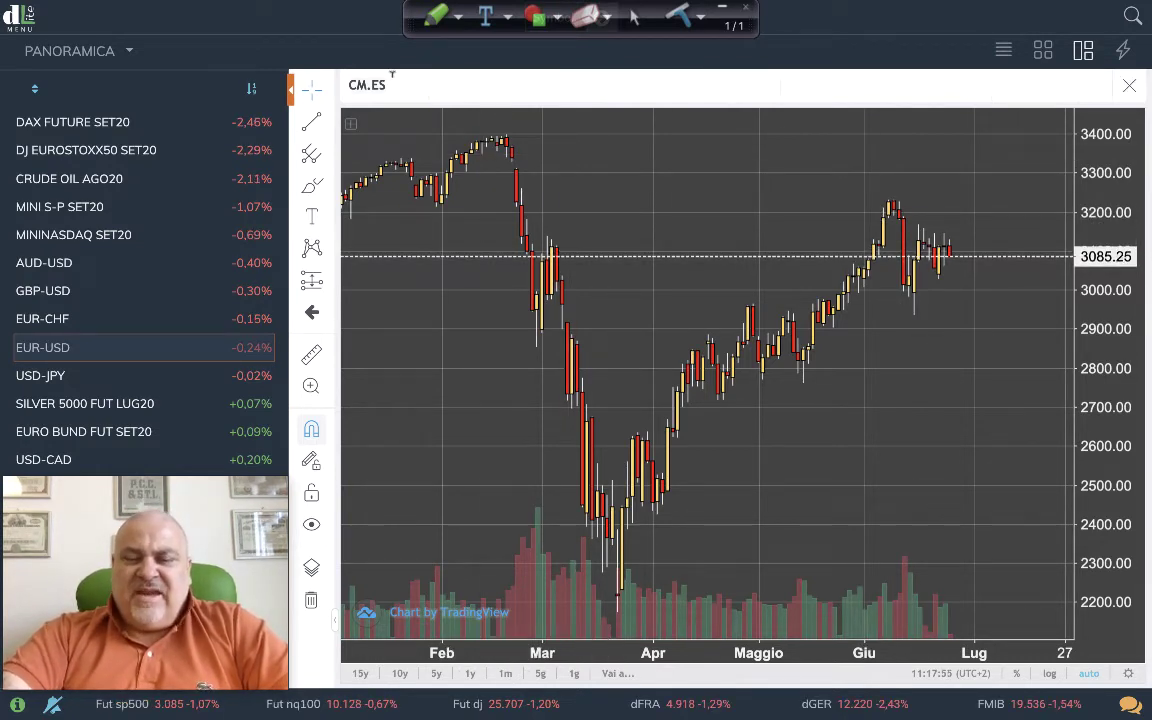
Load EU.DX and zoom the view in on March–July.
type("EU")
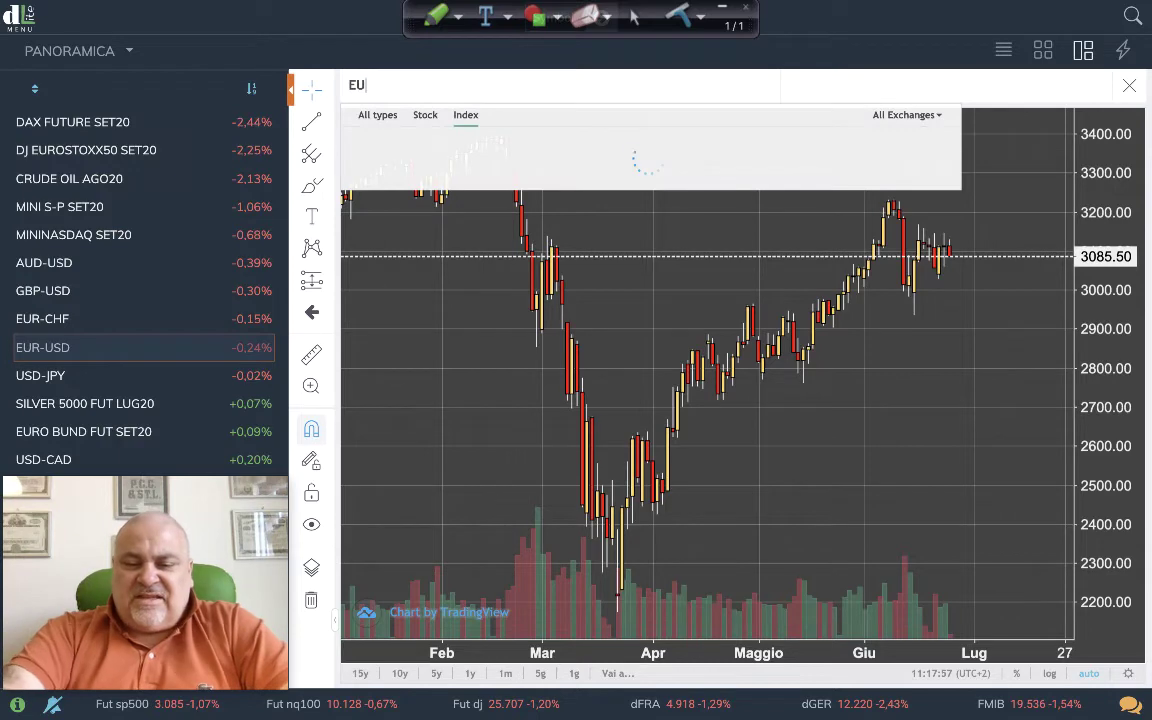
type(".DX")
key("Return")
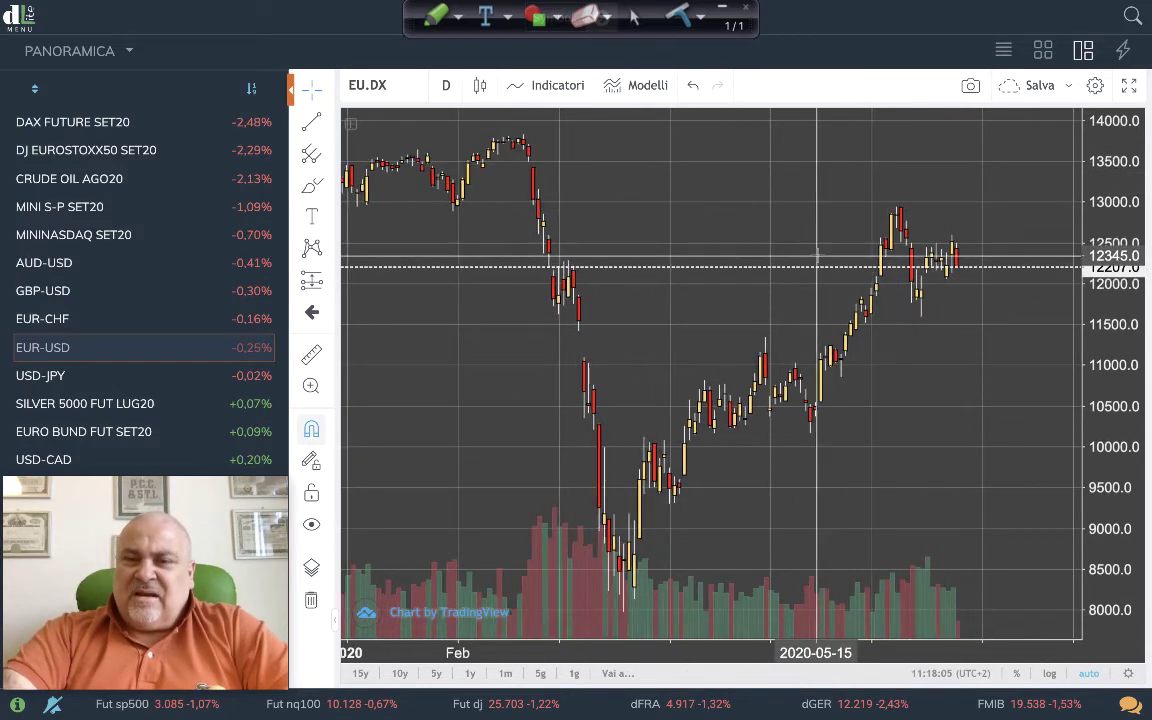
scroll(818, 257, "up", 5)
scroll(818, 257, "left", 3)
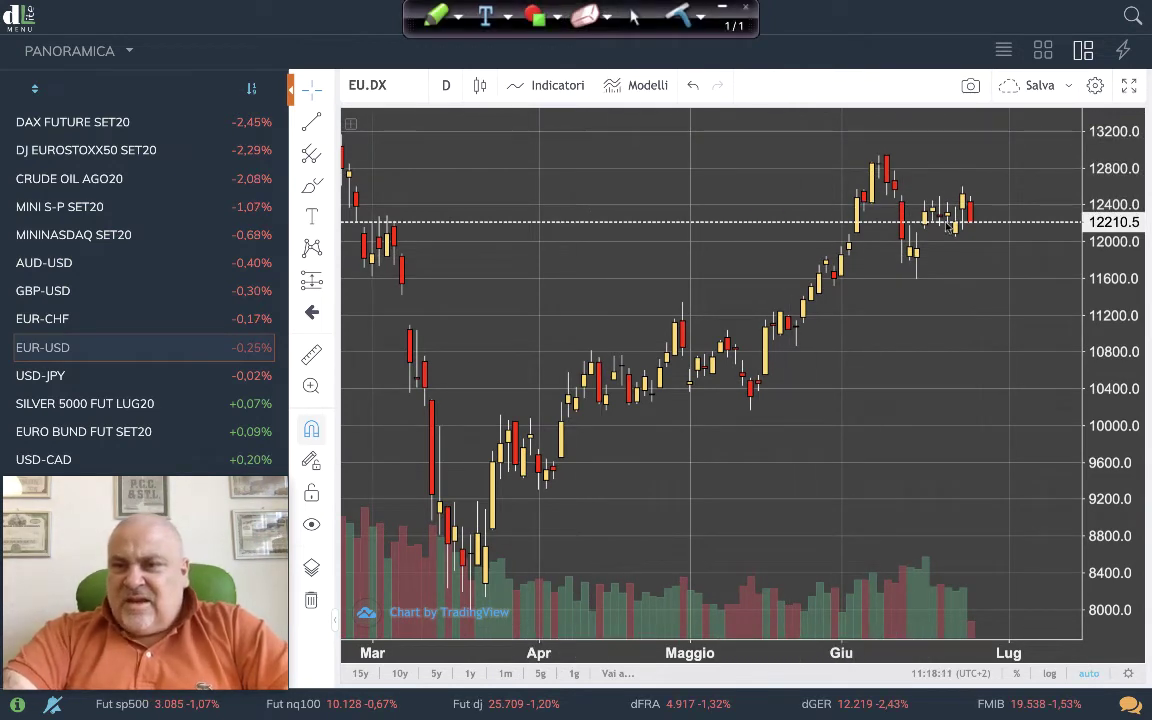
left_click_drag(992, 182, 1010, 170)
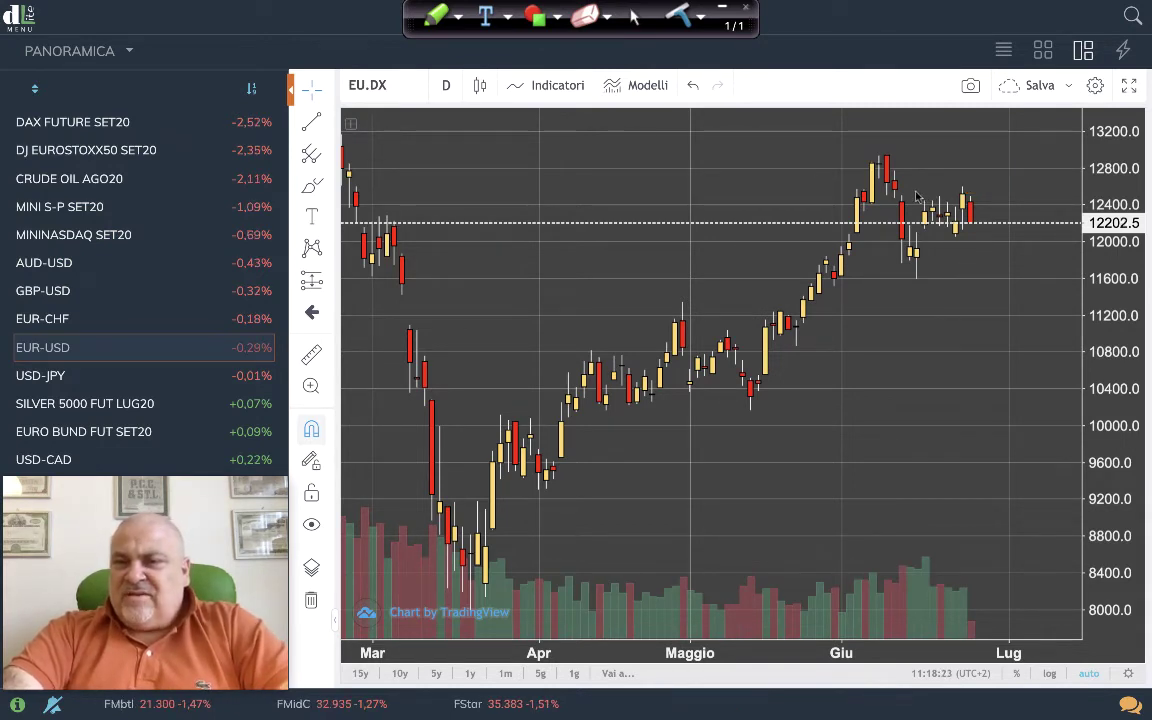
Arrow the levels near 12400 and 12000, then erase the arrows.
left_click_drag(920, 197, 1022, 197)
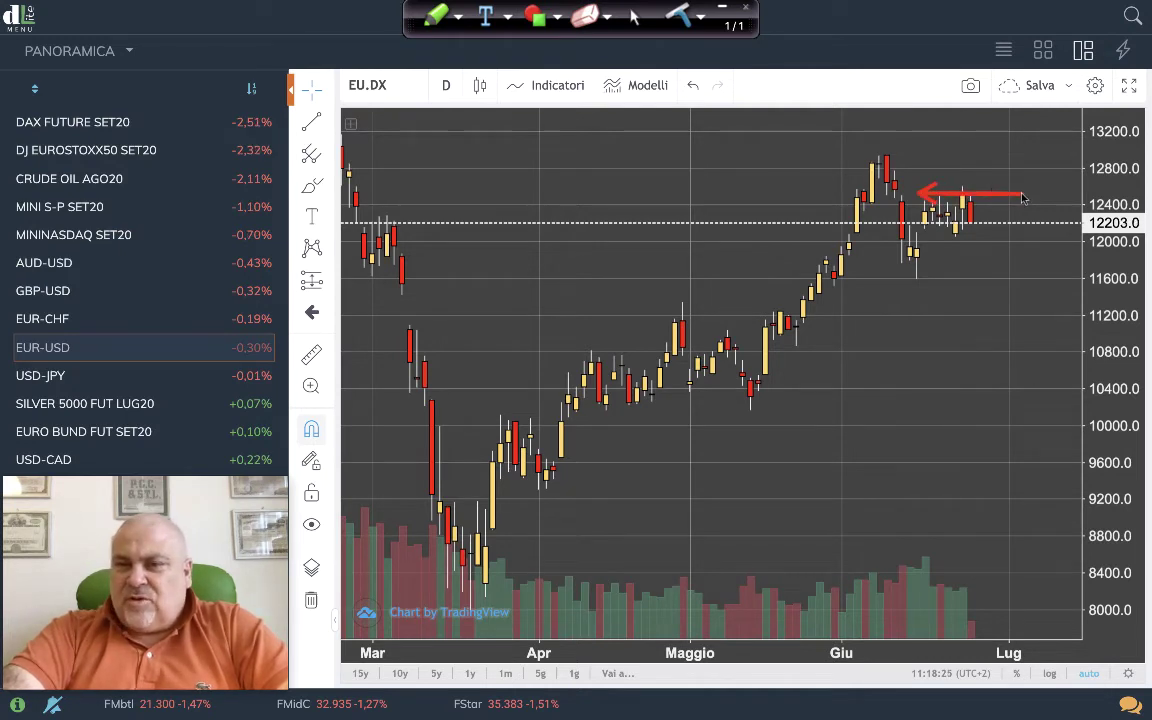
left_click_drag(922, 235, 1065, 238)
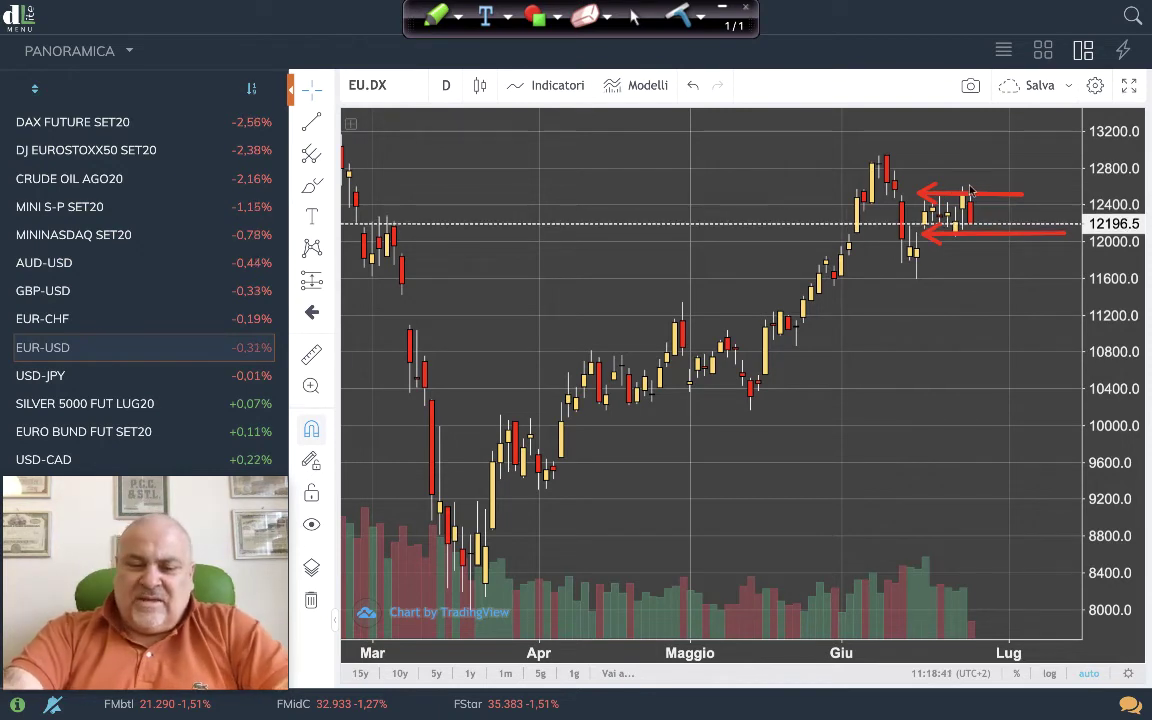
key("Escape")
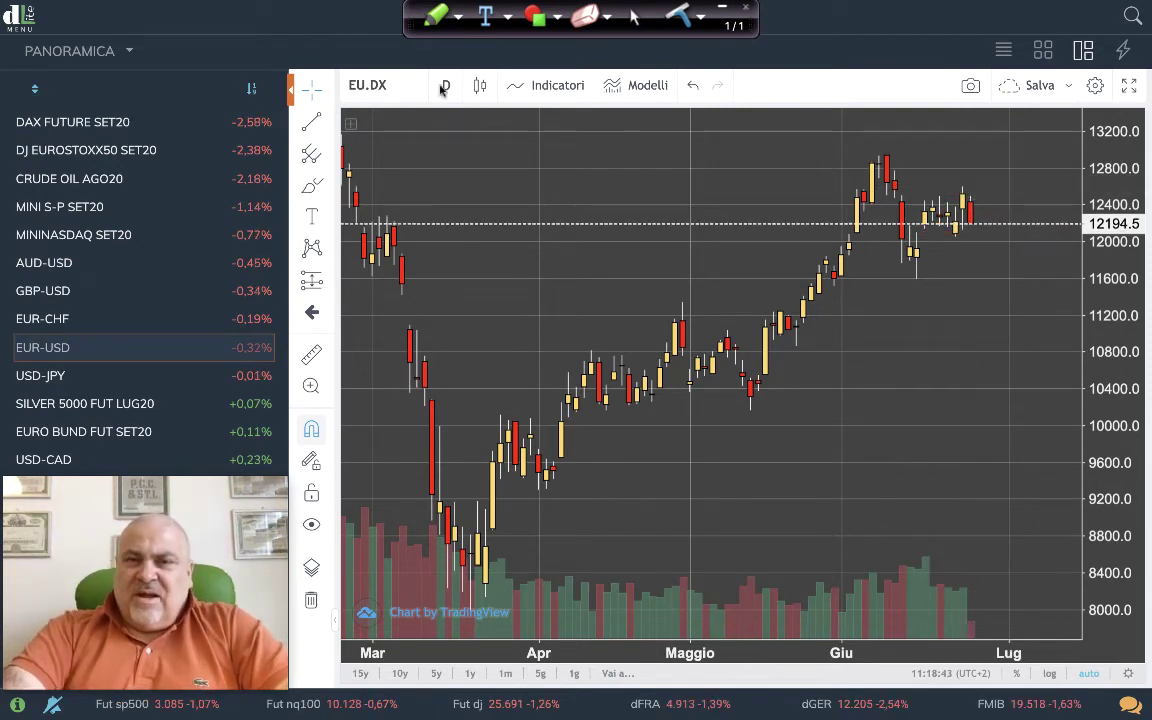
Load the EU.DJ50 daily chart and stretch the price scale to enlarge the candles.
left_click(370, 85)
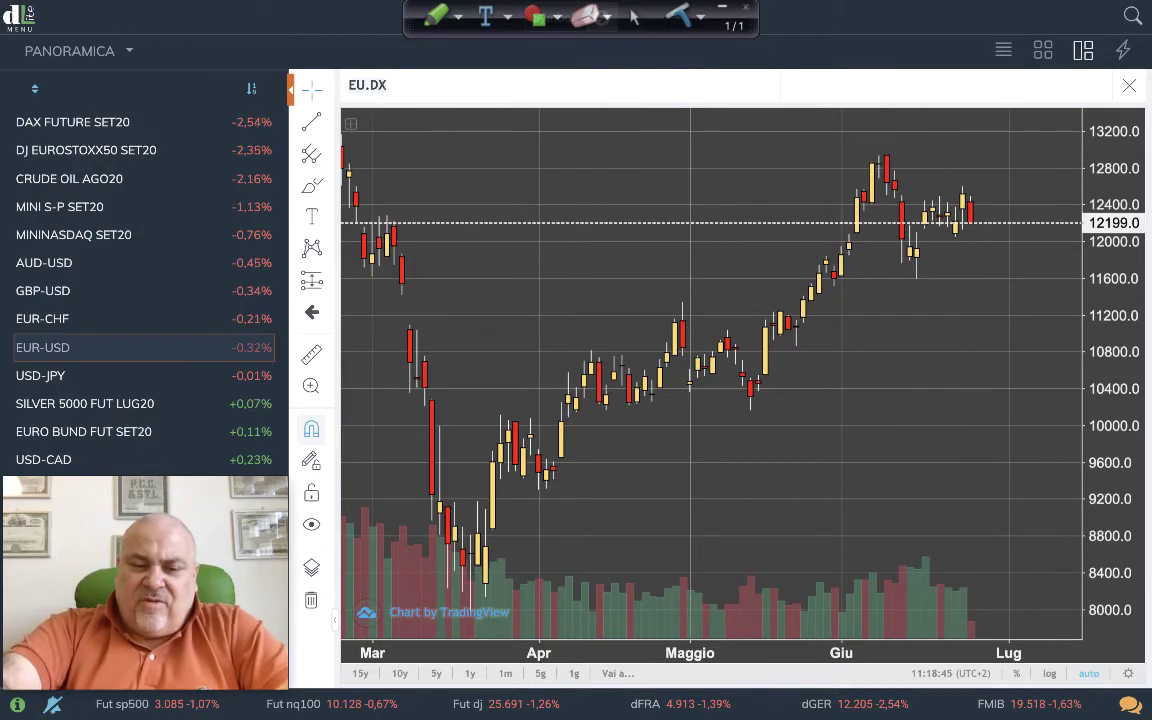
type("EU.DJ50")
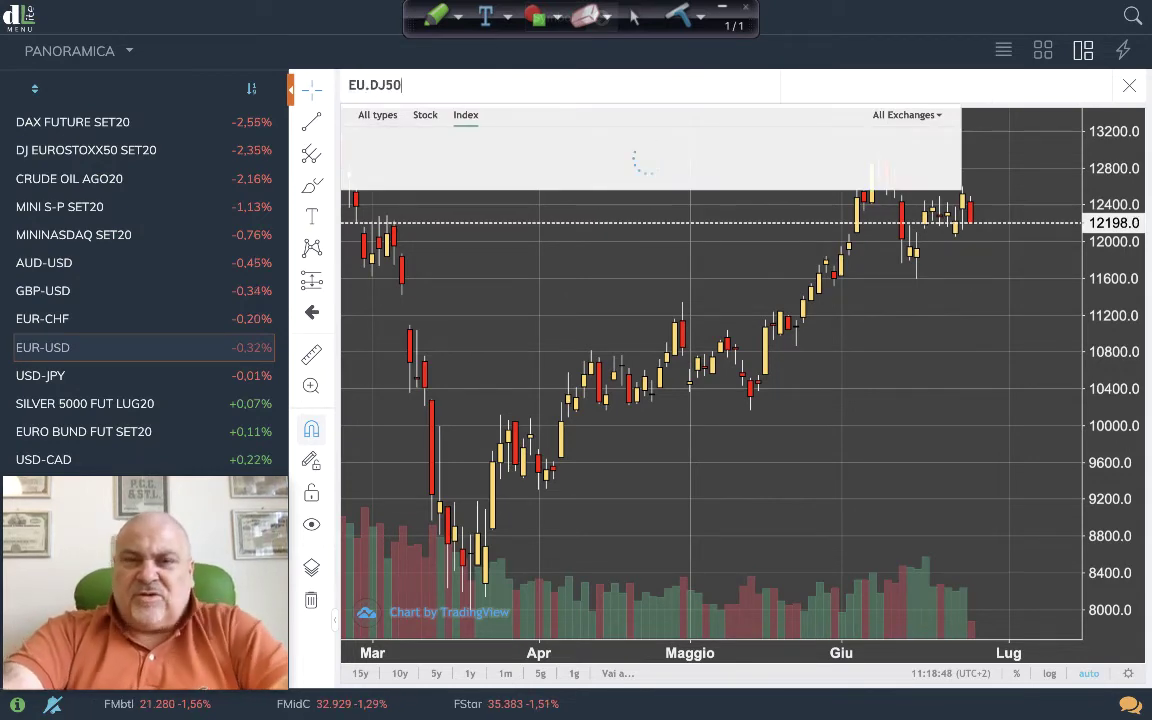
key("Return")
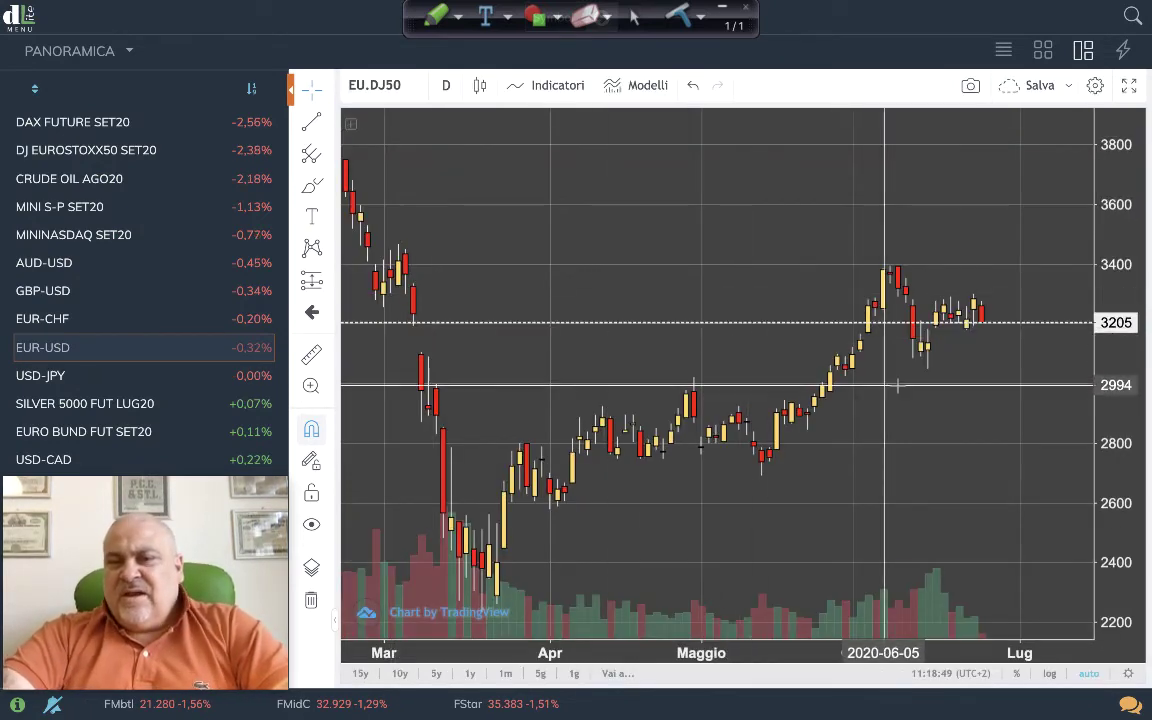
left_click_drag(1115, 318, 1130, 220)
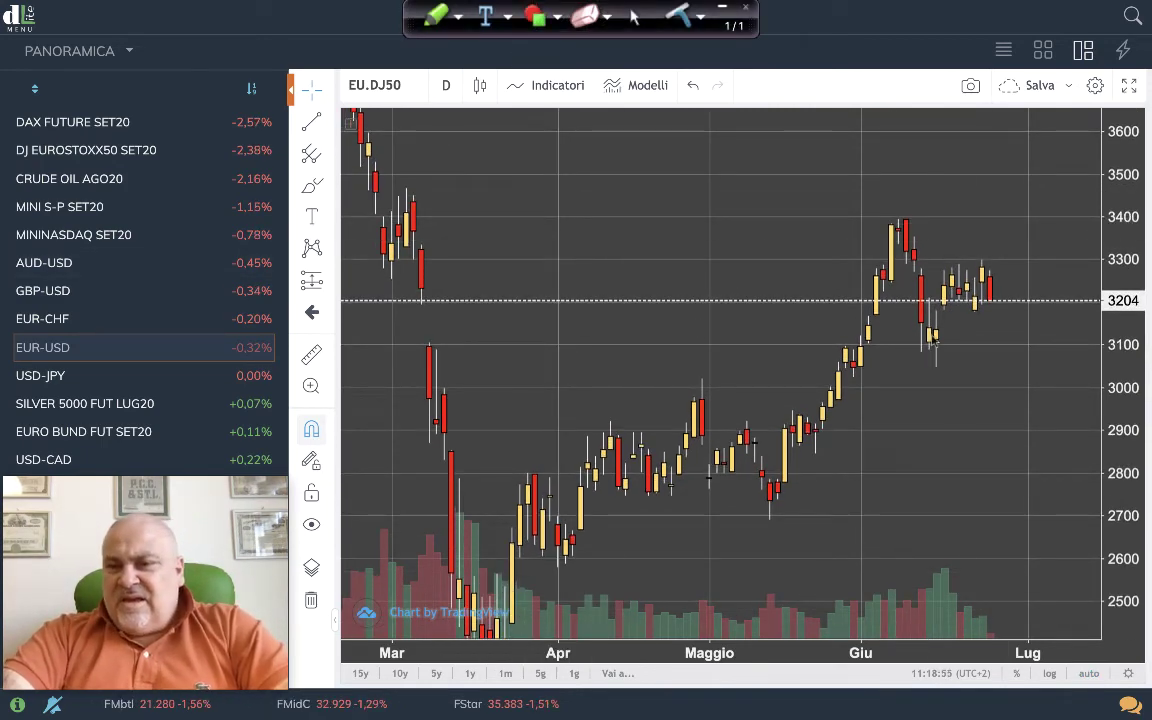
Draw red arrows at the levels near 3170 and 3300, then erase them.
left_click_drag(945, 316, 1085, 316)
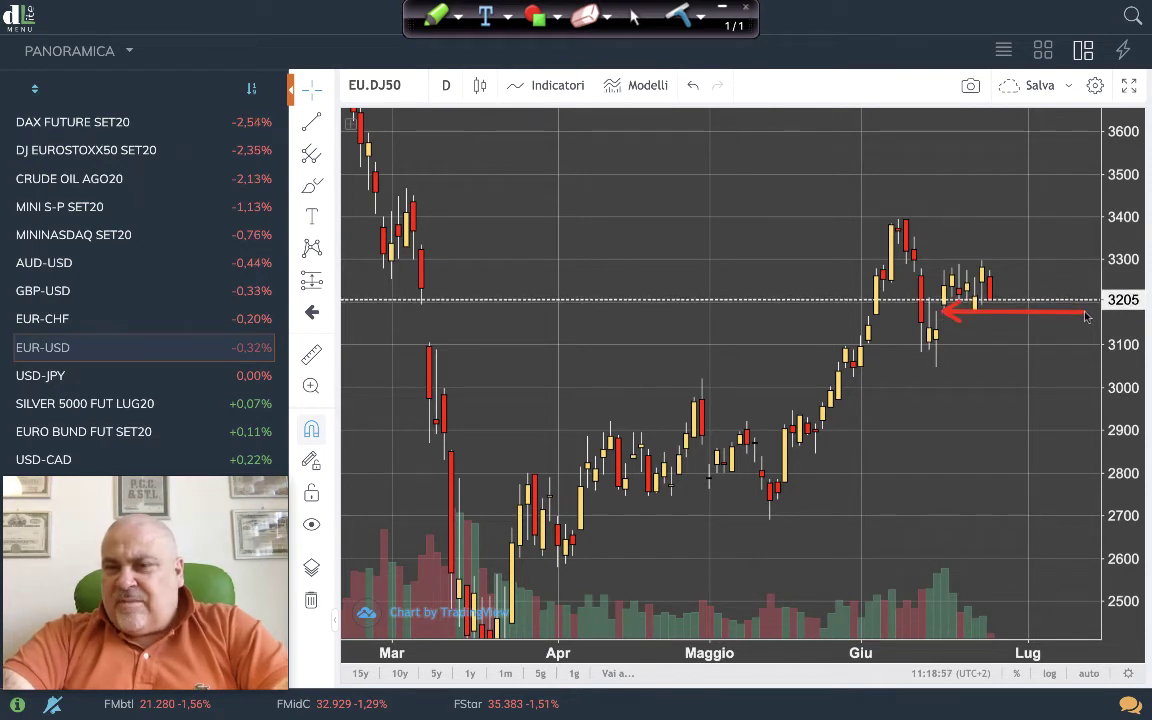
left_click_drag(940, 265, 1080, 264)
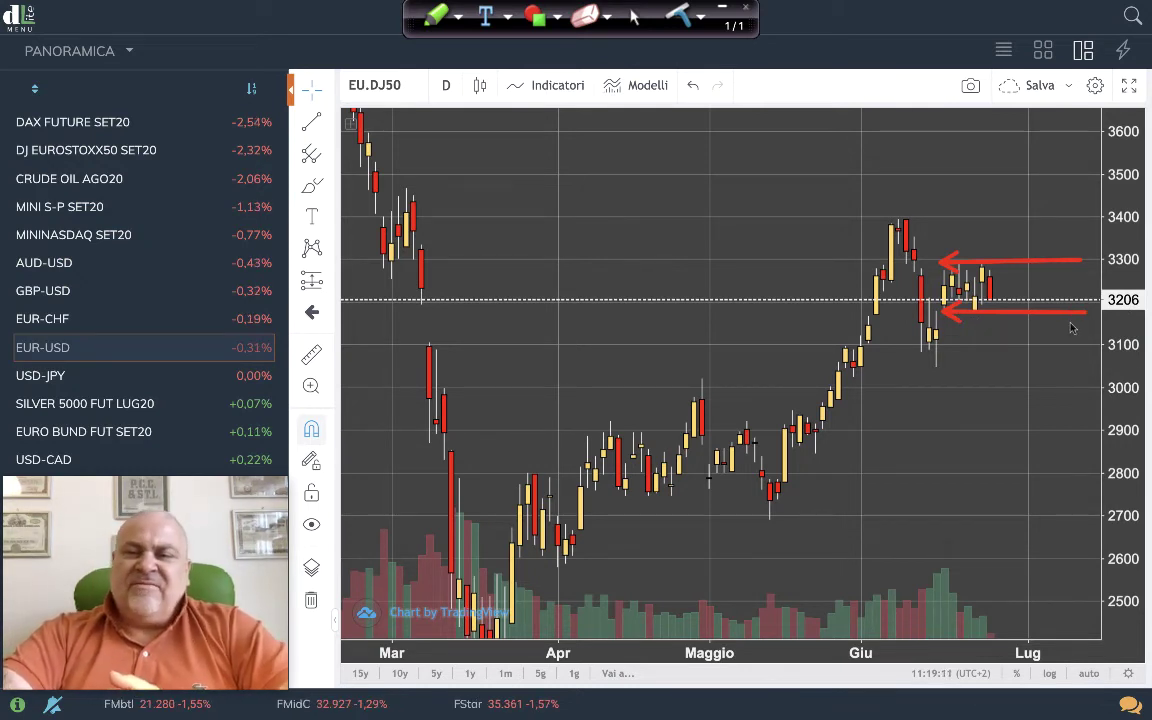
key("Escape")
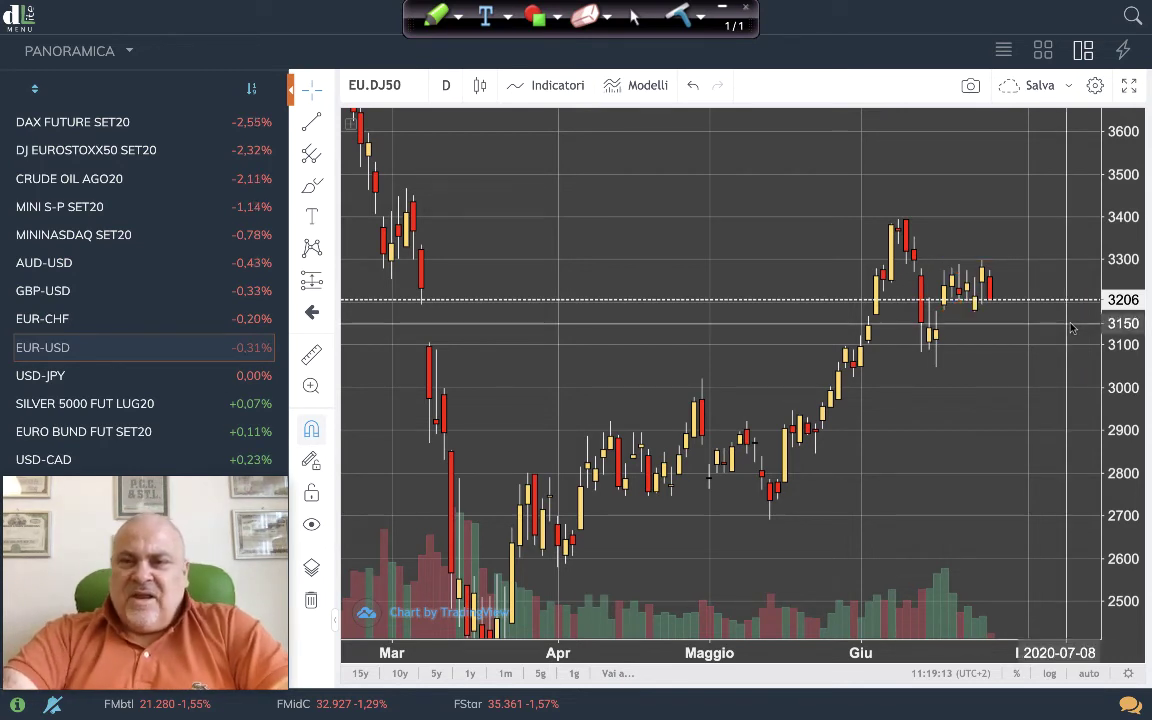
left_click(399, 85)
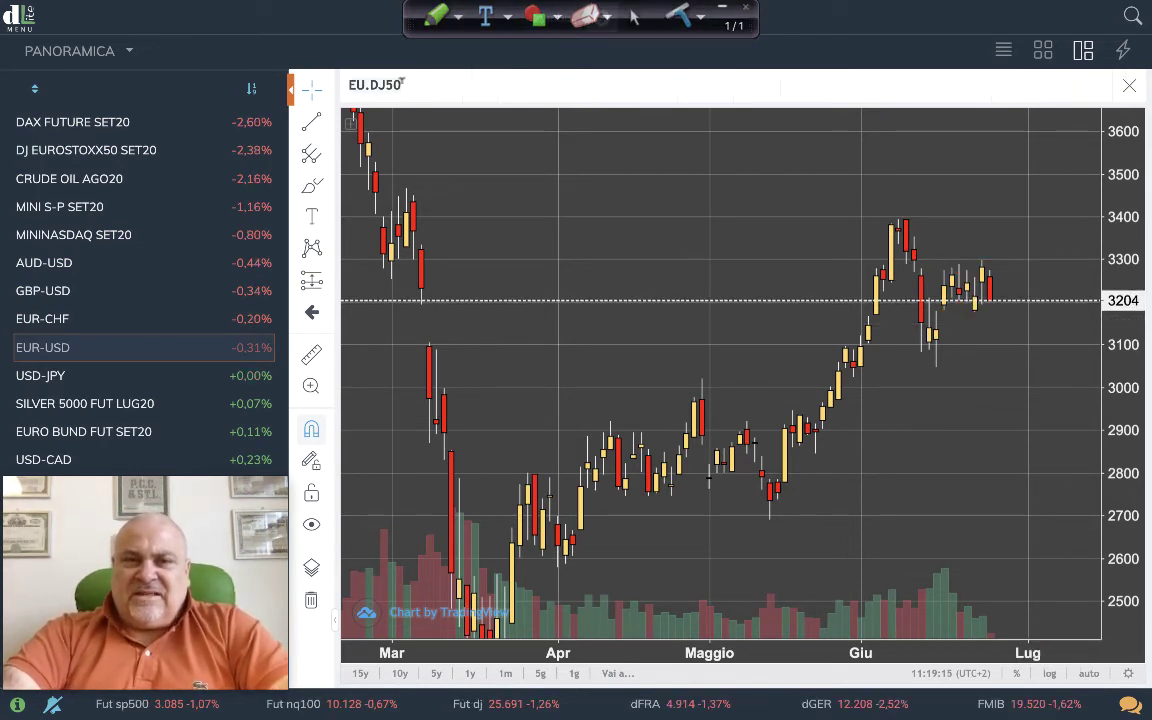
Load FIBSP, rescale the price axis, and draw red arrows just under 20000 and near 19200.
type("FIBS")
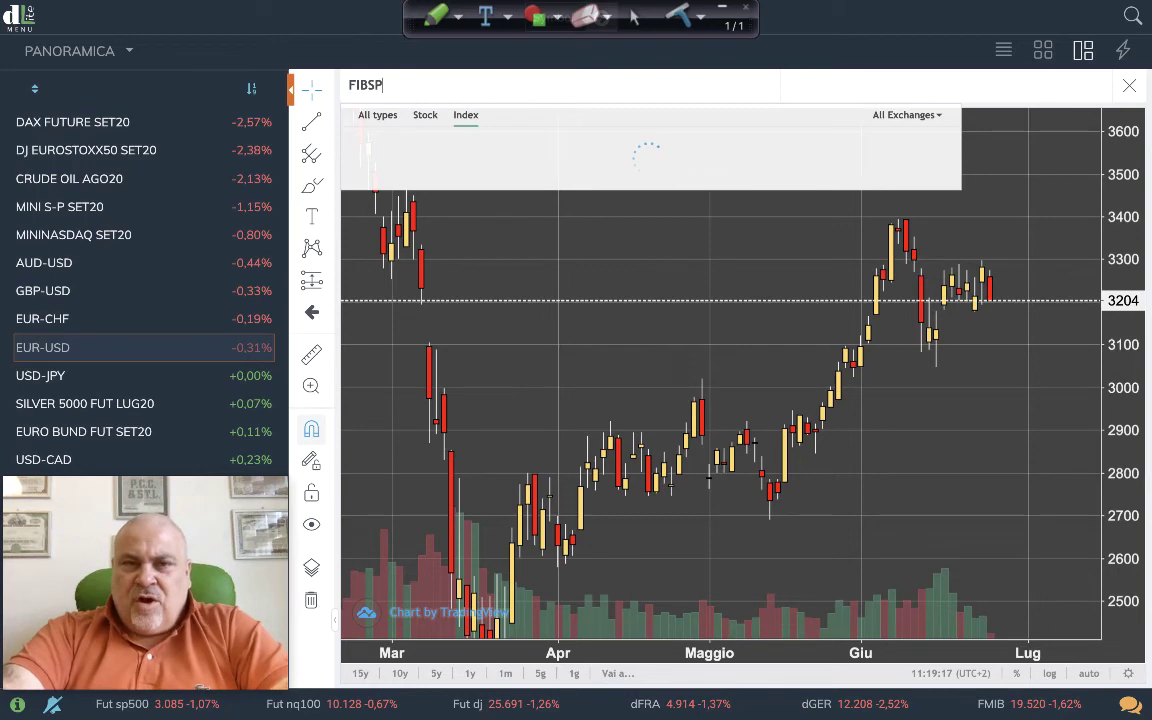
type("P")
key("Return")
left_click_drag(1097, 330, 1097, 370)
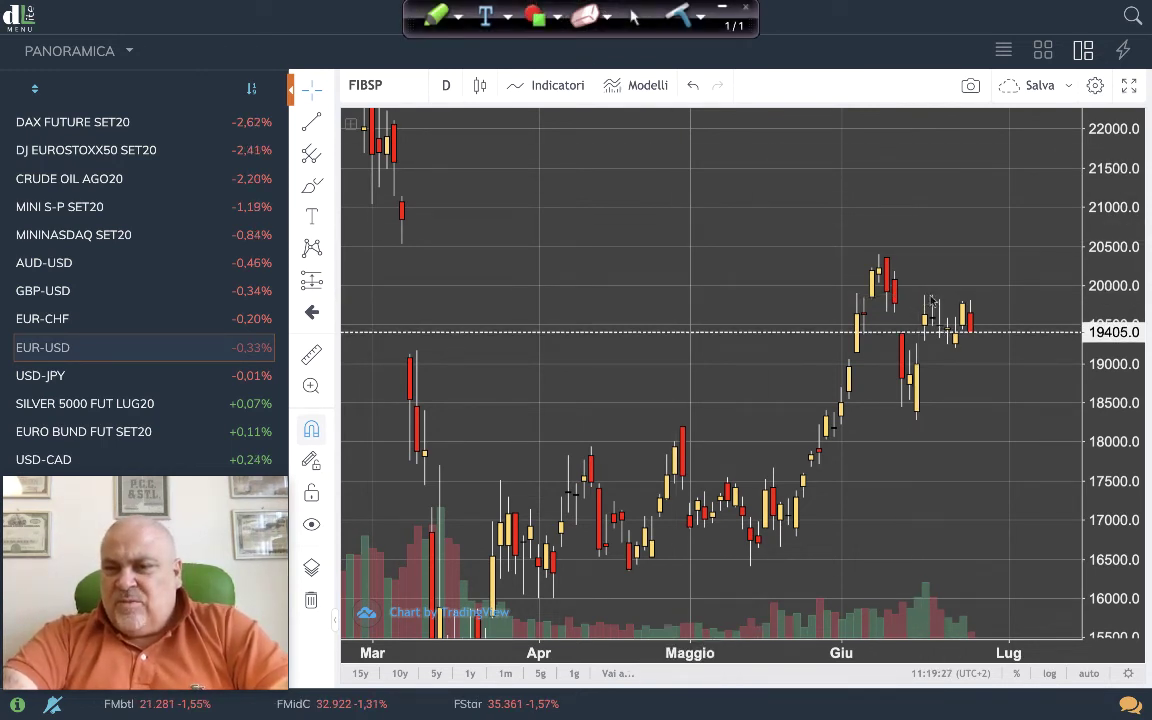
left_click_drag(926, 300, 1080, 299)
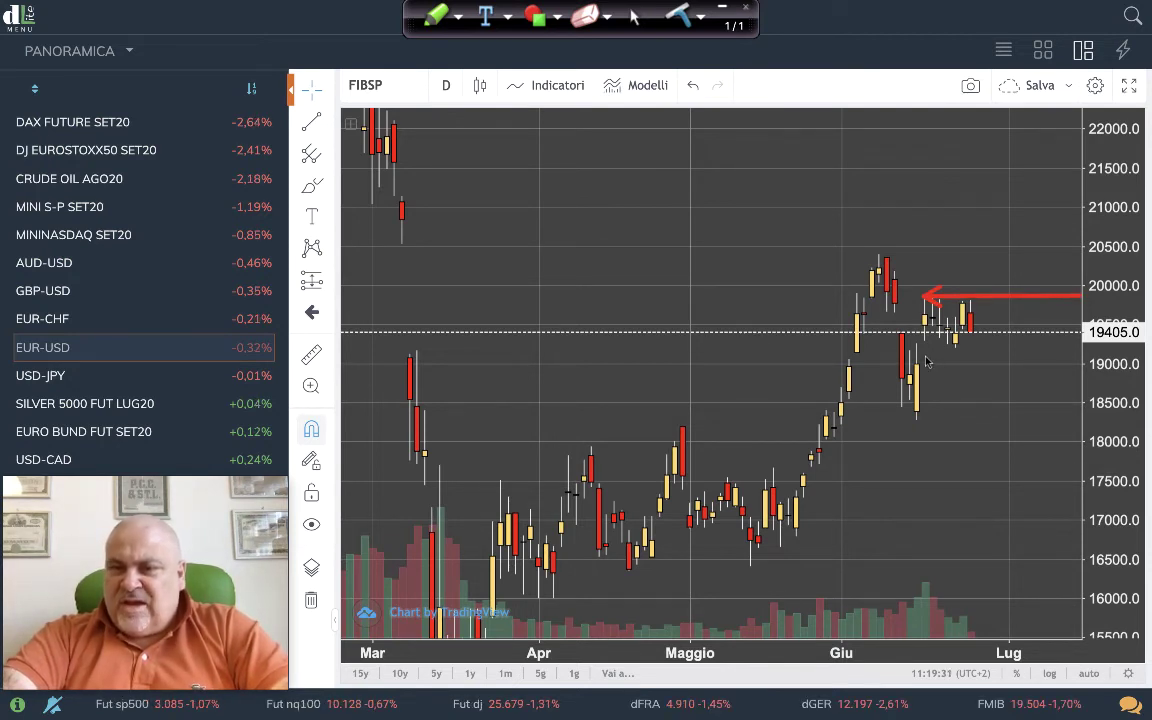
left_click_drag(918, 348, 1075, 352)
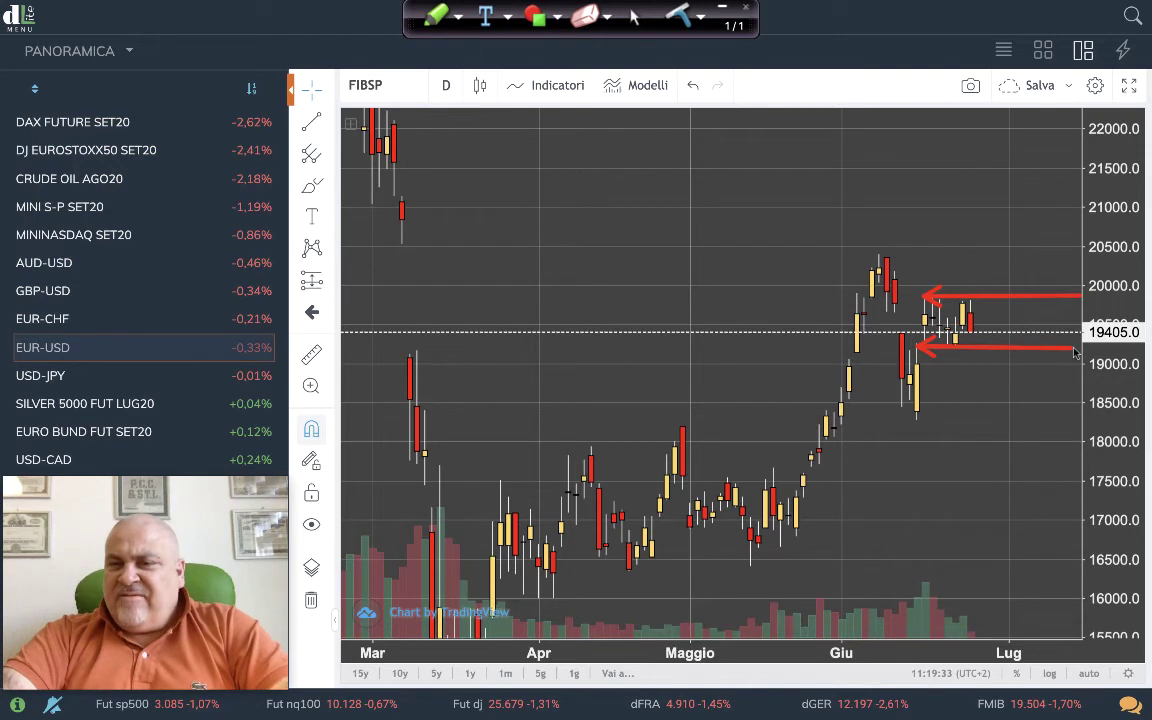